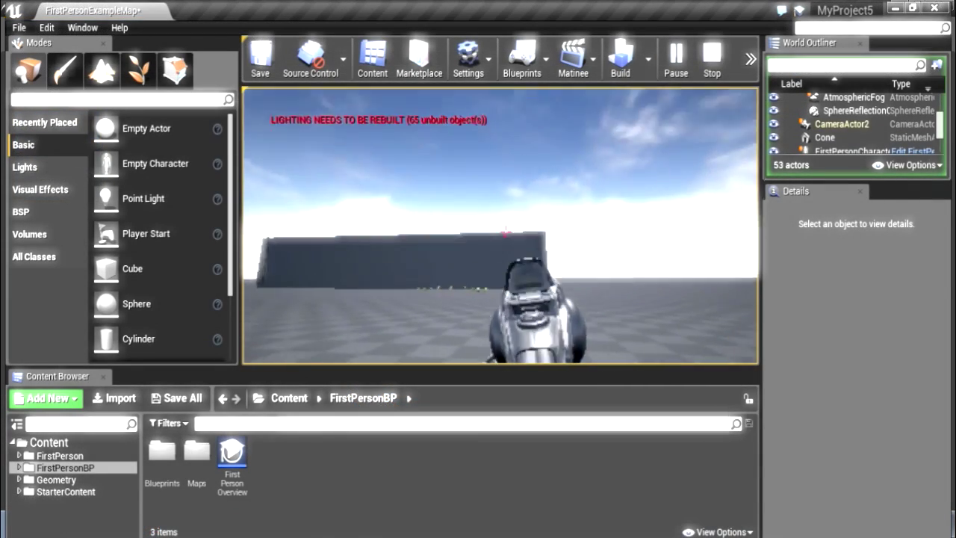
# Step: Stop the Play-in-Editor session and start playing the First Person level again
pyautogui.press('Escape')
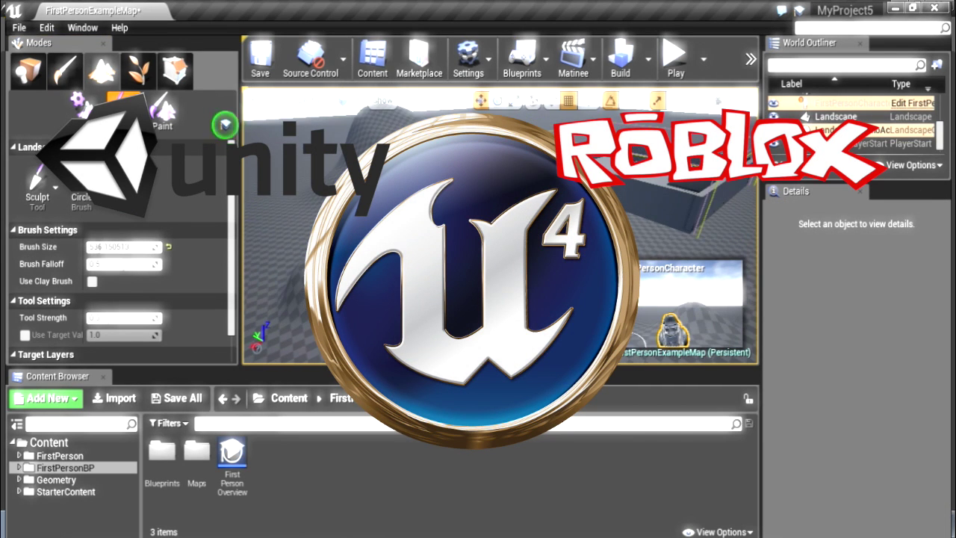
pyautogui.hotkey('alt', 'p')
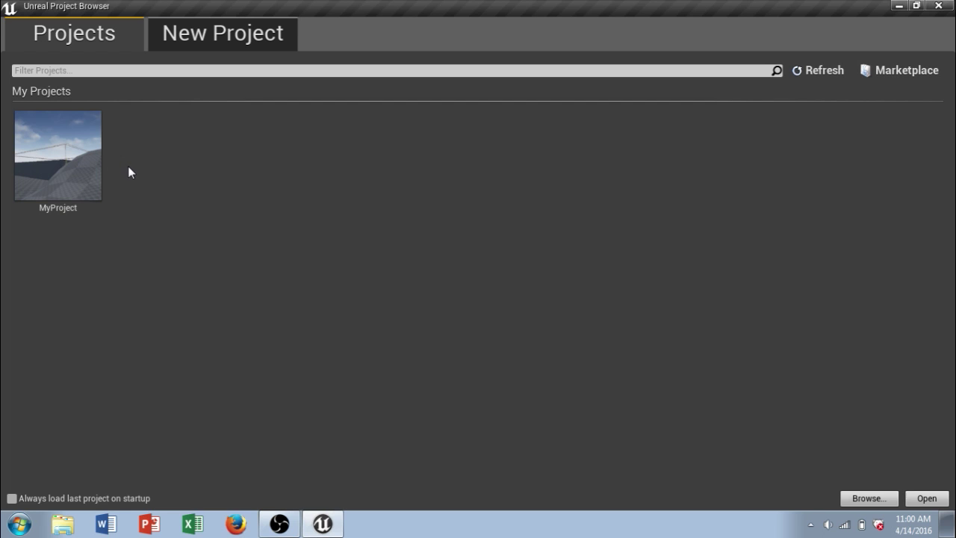
# Step: Switch the Project Browser to the New Project page
pyautogui.click(228, 39)
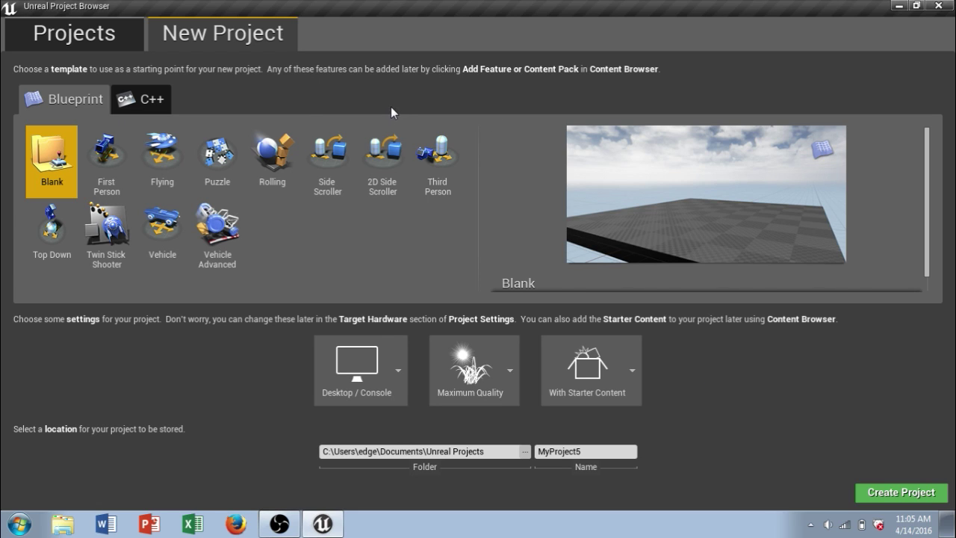
# Step: Create MyProject5 from the First Person Blueprint template with Starter Content
pyautogui.click(97, 168)
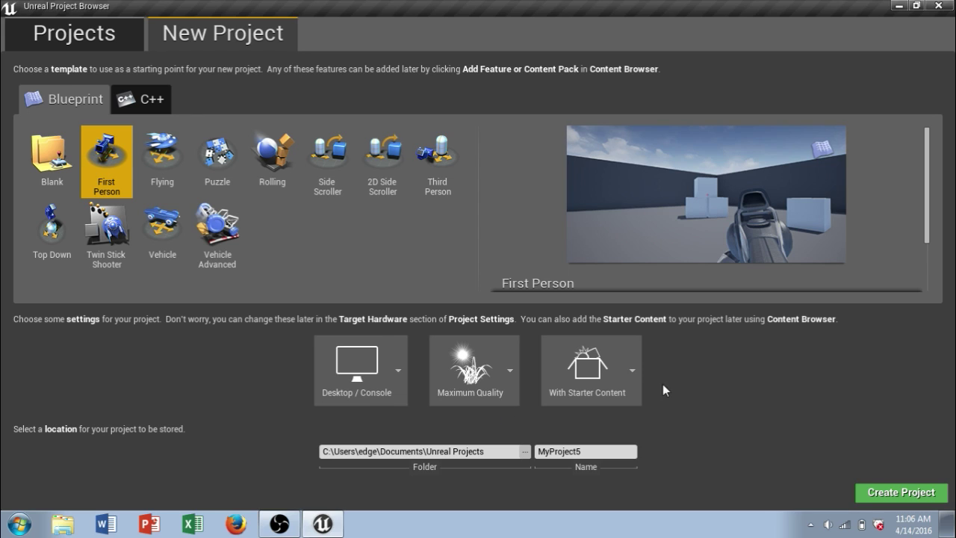
pyautogui.click(885, 496)
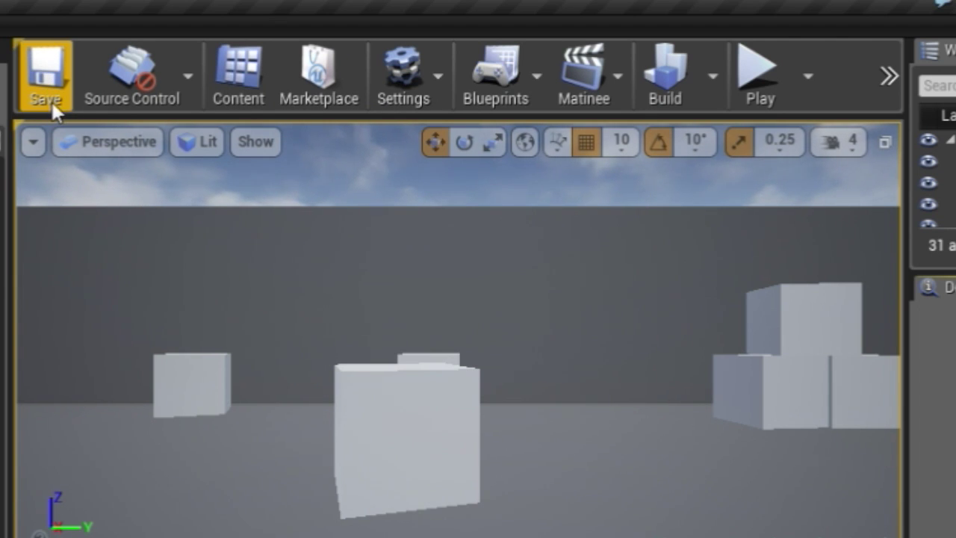
pyautogui.click(186, 91)
pyautogui.click(187, 84)
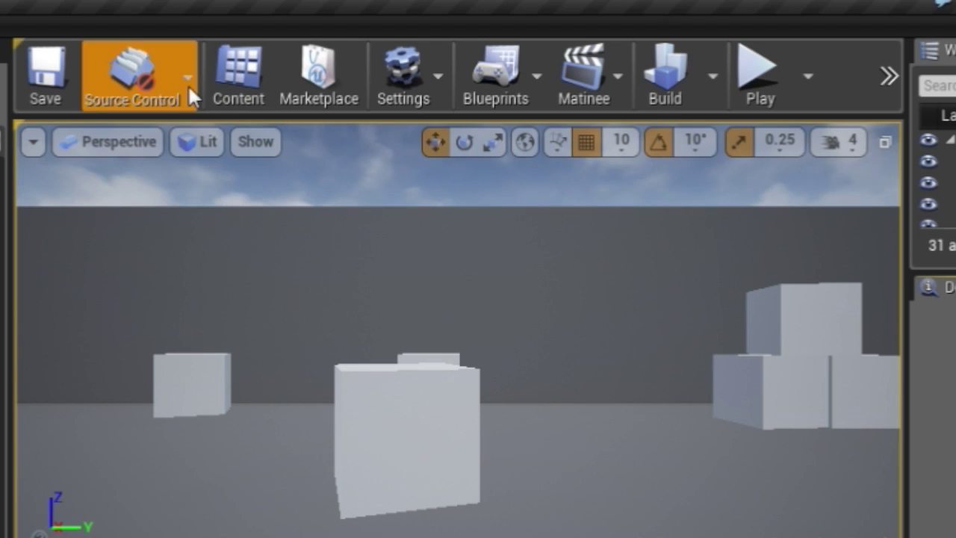
pyautogui.click(178, 71)
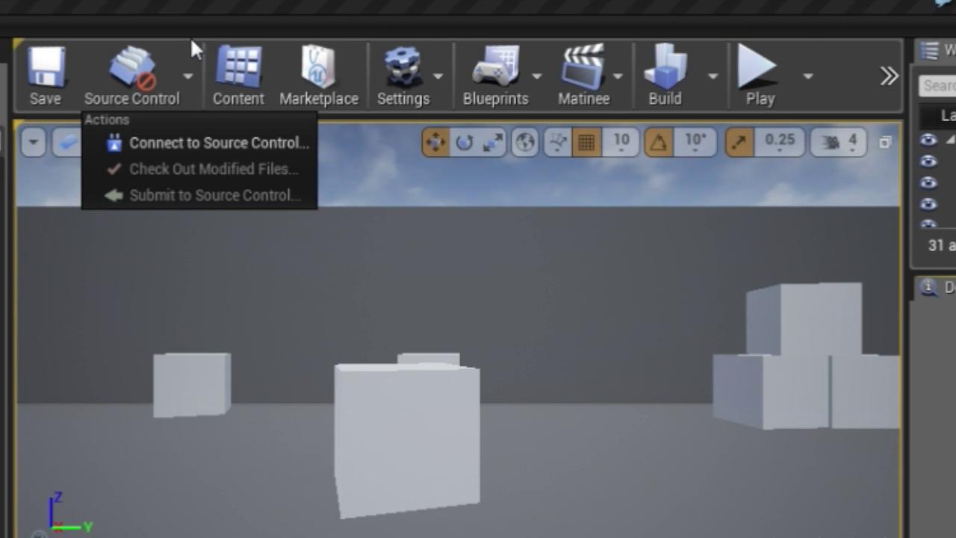
pyautogui.click(249, 90)
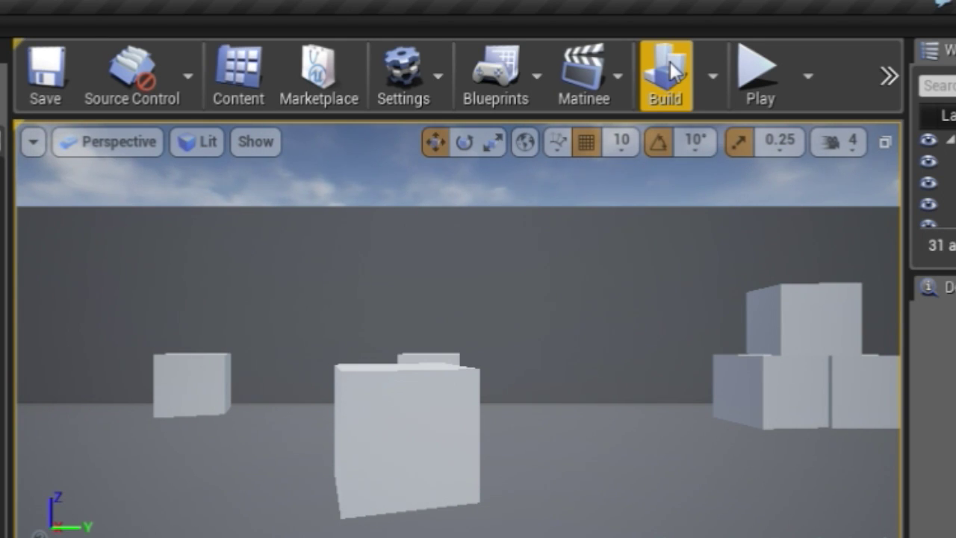
pyautogui.click(713, 75)
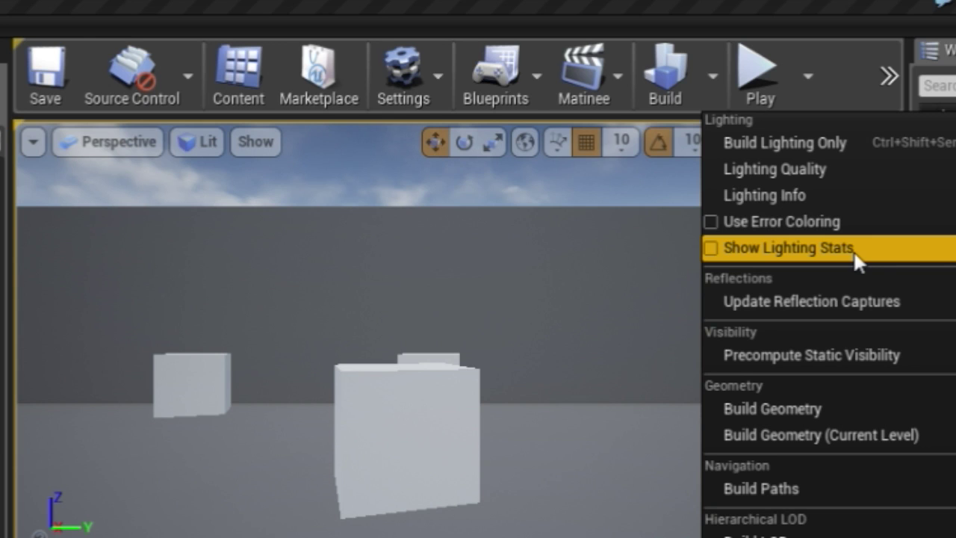
pyautogui.click(808, 104)
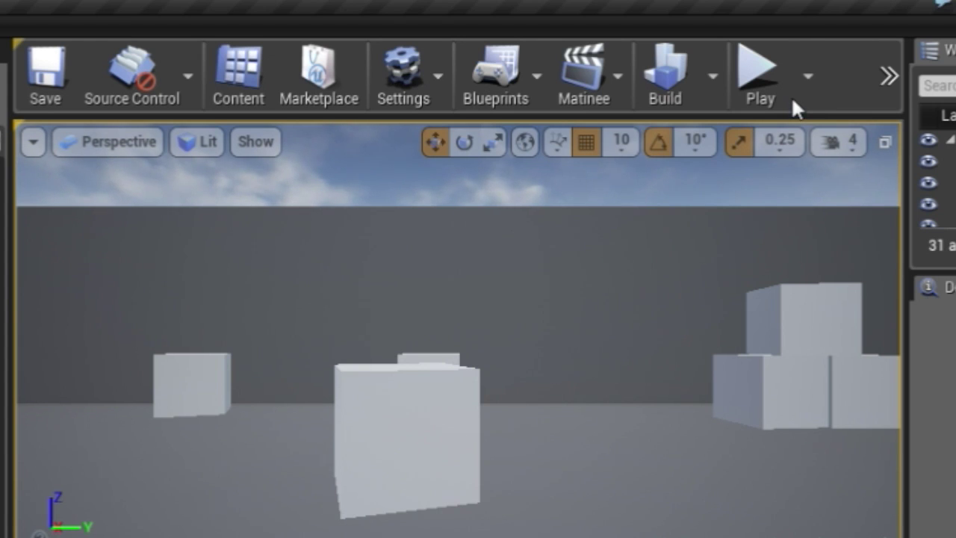
pyautogui.click(887, 76)
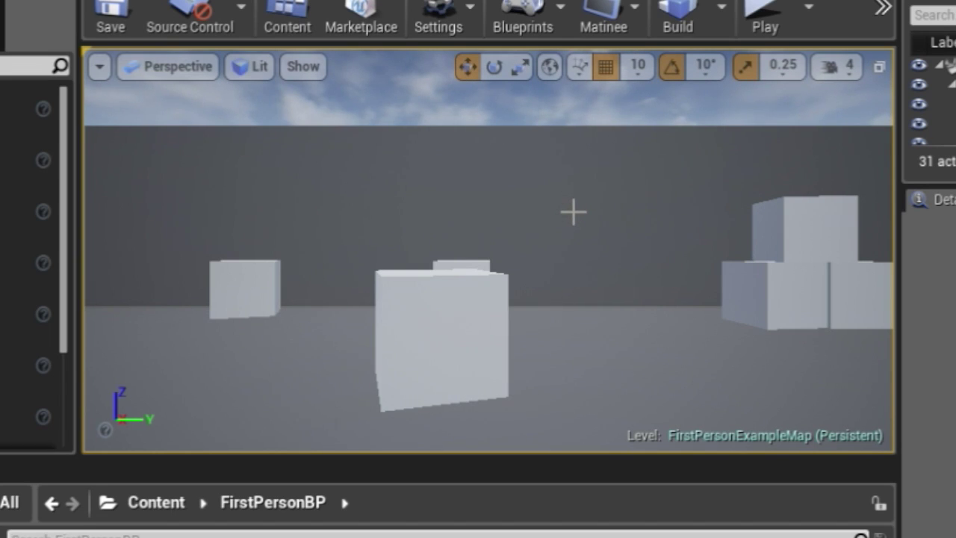
pyautogui.click(879, 69)
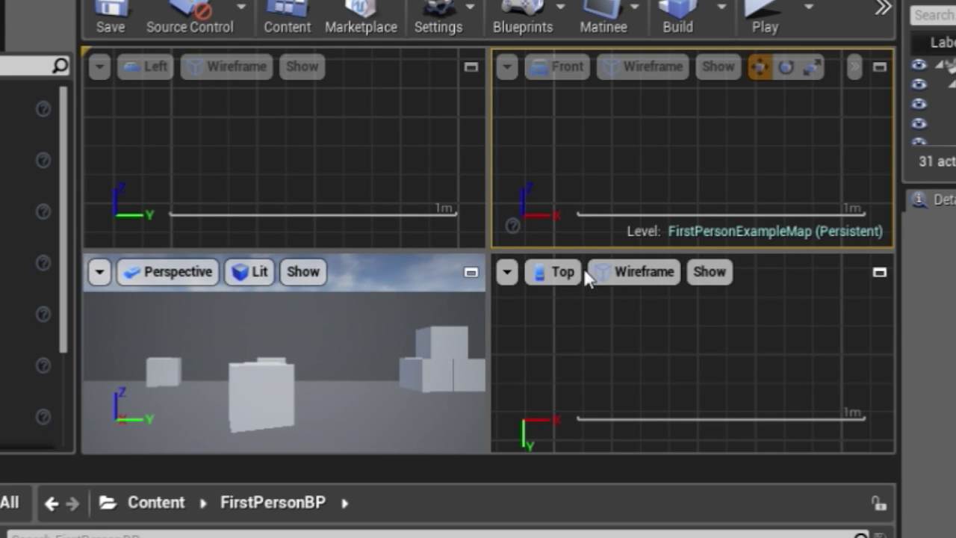
pyautogui.click(470, 271)
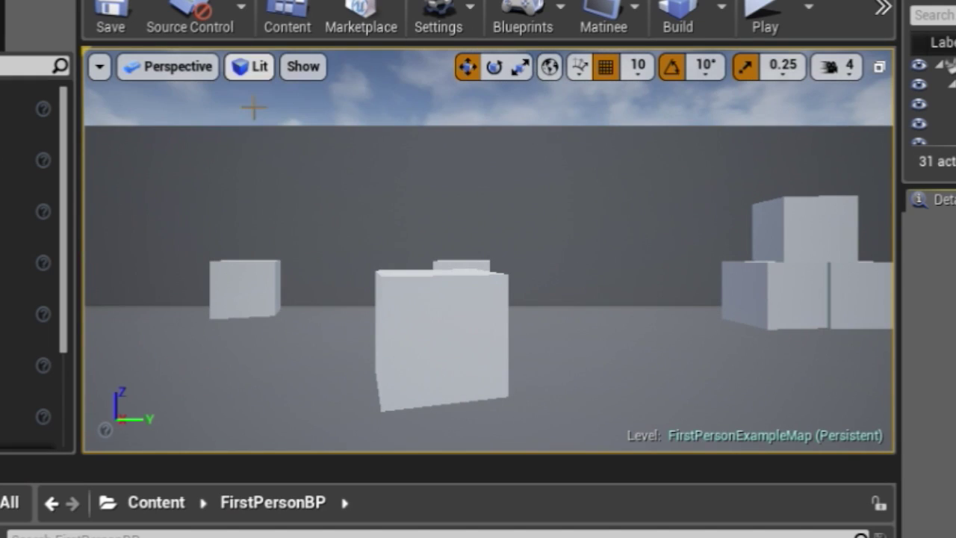
pyautogui.click(254, 67)
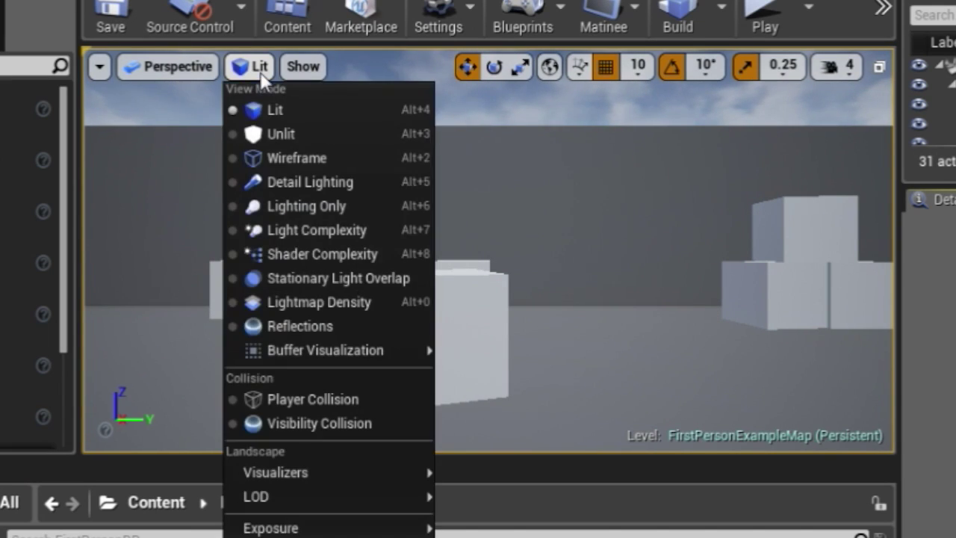
pyautogui.click(293, 138)
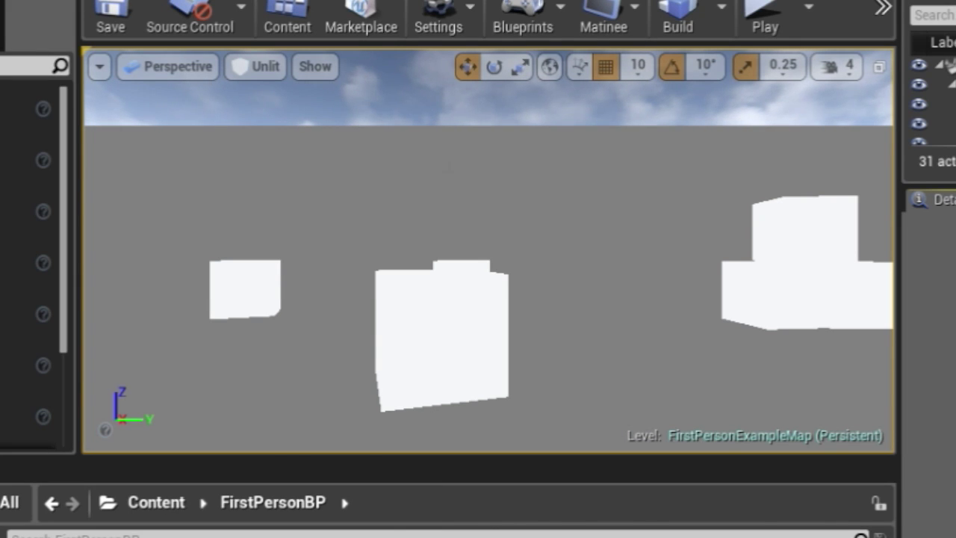
pyautogui.click(256, 66)
pyautogui.click(305, 157)
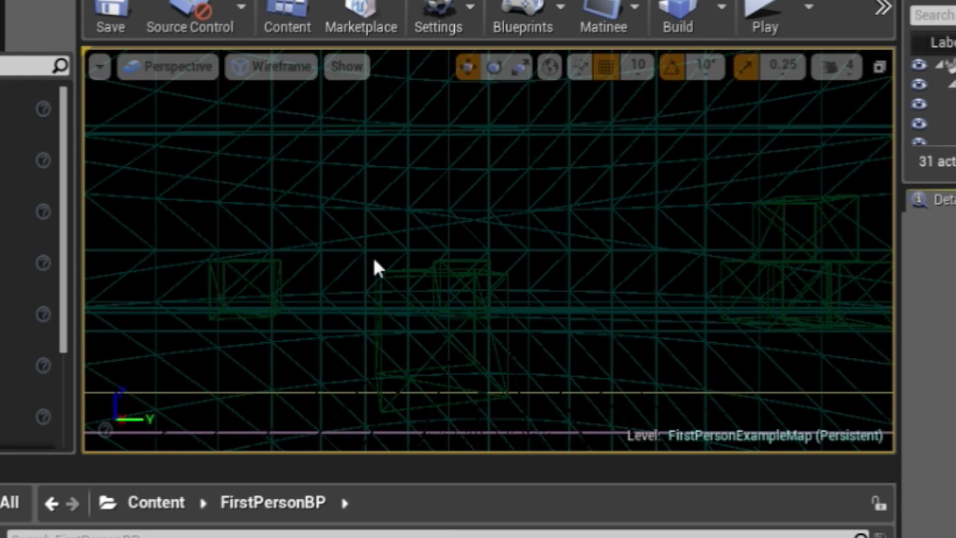
pyautogui.click(302, 69)
pyautogui.click(303, 113)
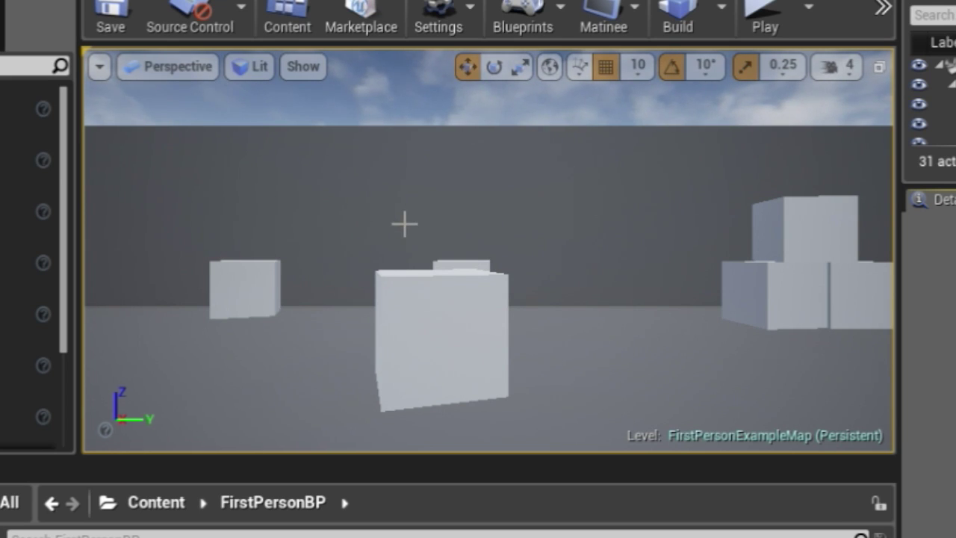
# Step: Fly the viewport camera to the first-person character beside the 'First Person' floor text
pyautogui.moveTo(423, 215); pyautogui.dragTo(258, 258, button='right')
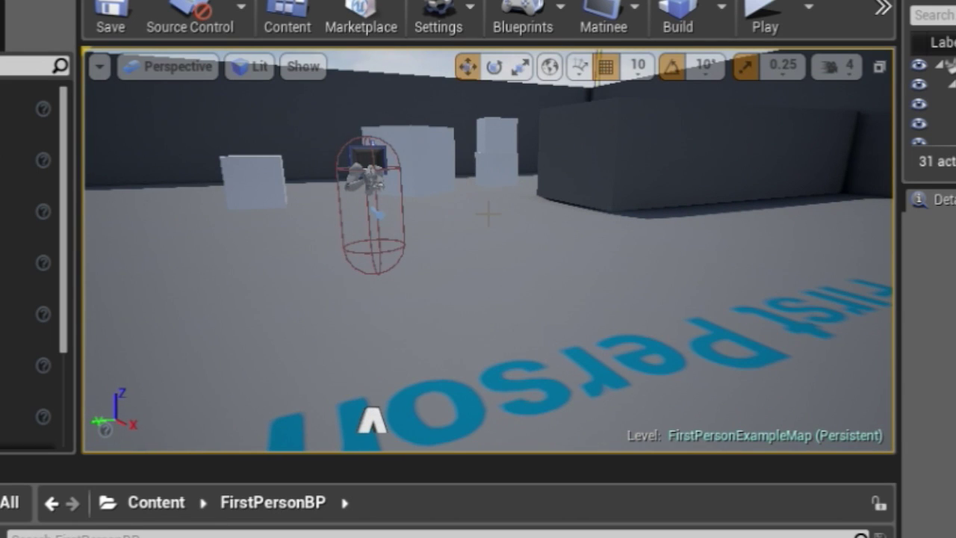
pyautogui.moveTo(371, 422); pyautogui.dragTo(351, 330, button='right')
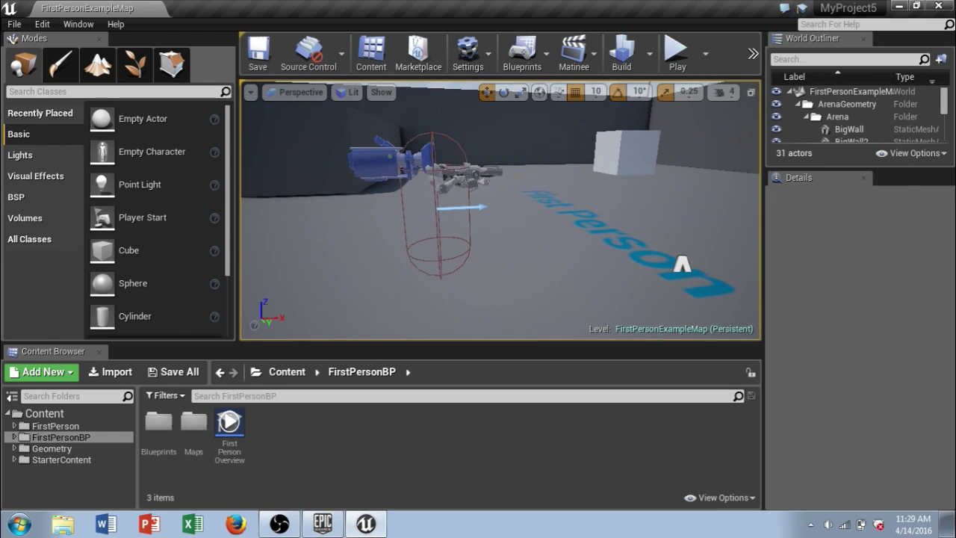
# Step: Play the level in the editor and fire several projectiles at the white blocks
pyautogui.click(675, 59)
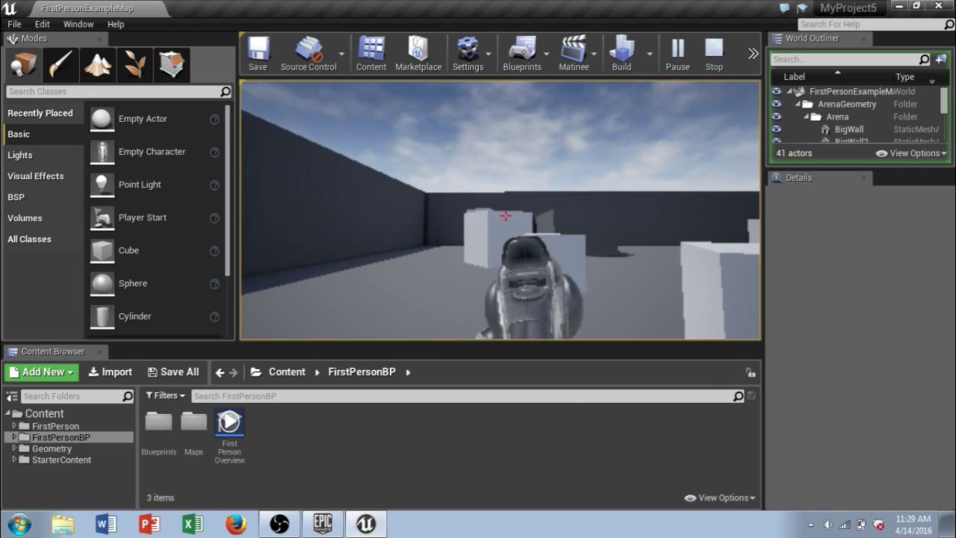
pyautogui.click(506, 215)
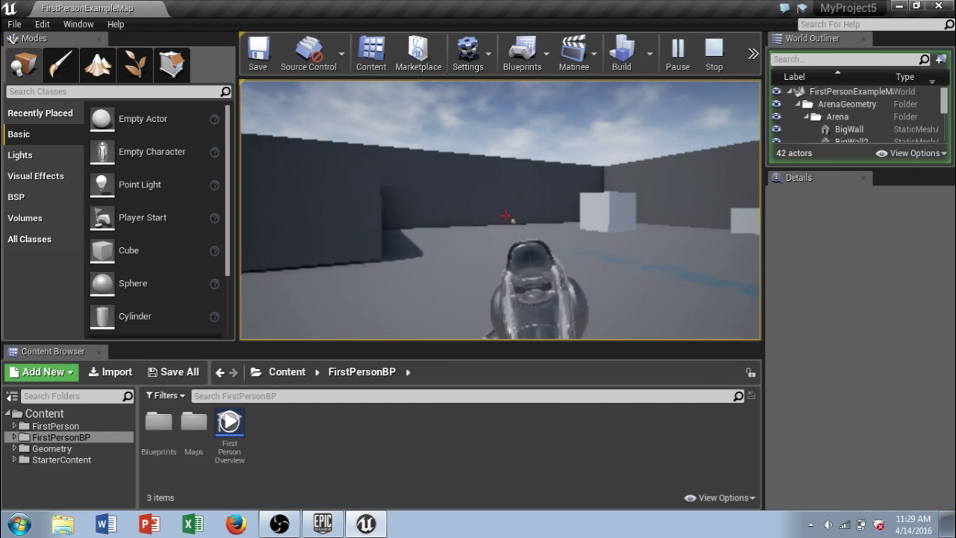
pyautogui.click(505, 216)
pyautogui.click(505, 215)
pyautogui.click(505, 216)
pyautogui.click(505, 216)
pyautogui.click(506, 216)
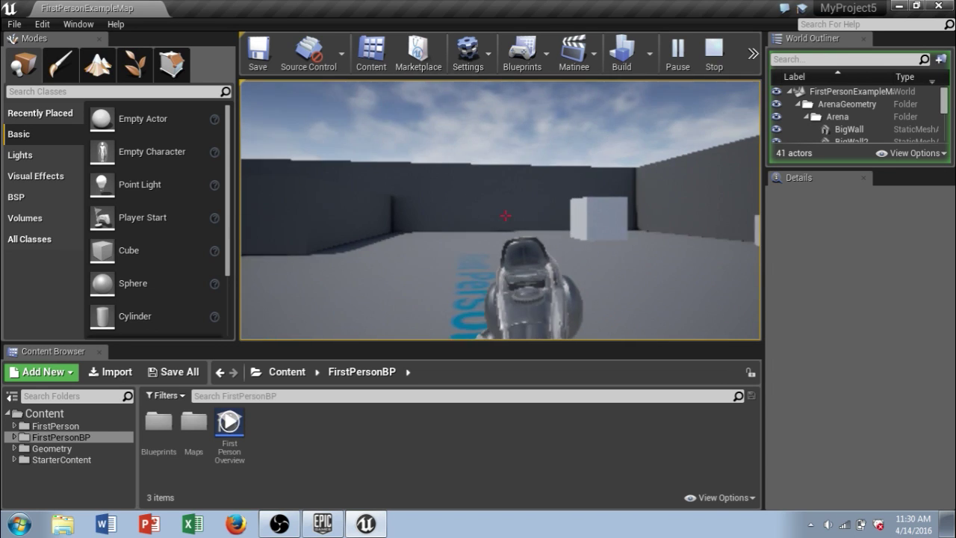
pyautogui.click(506, 216)
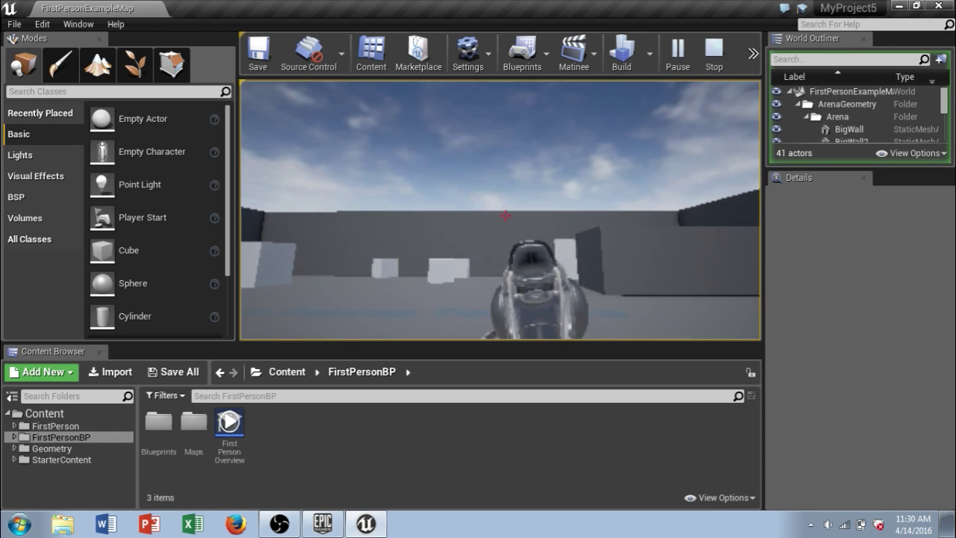
pyautogui.press('Escape')
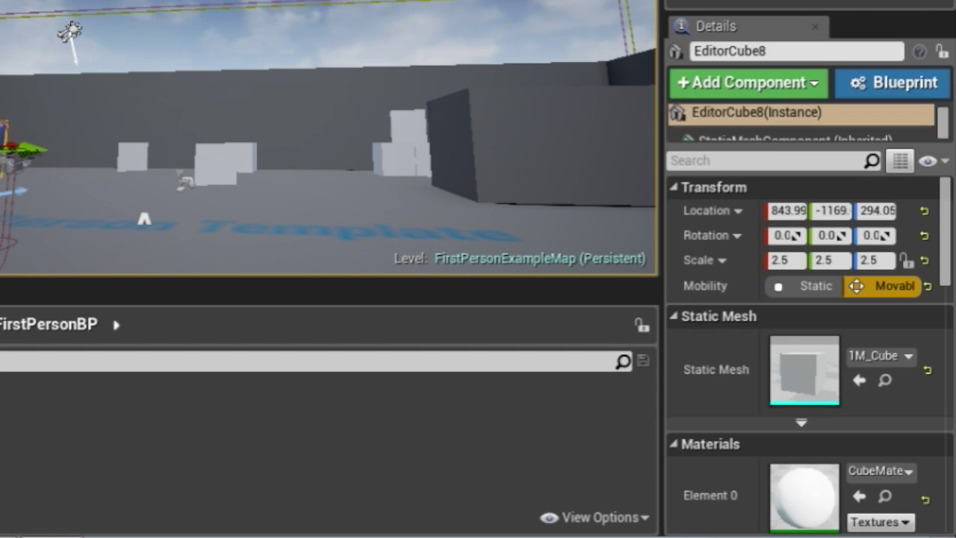
pyautogui.click(811, 118)
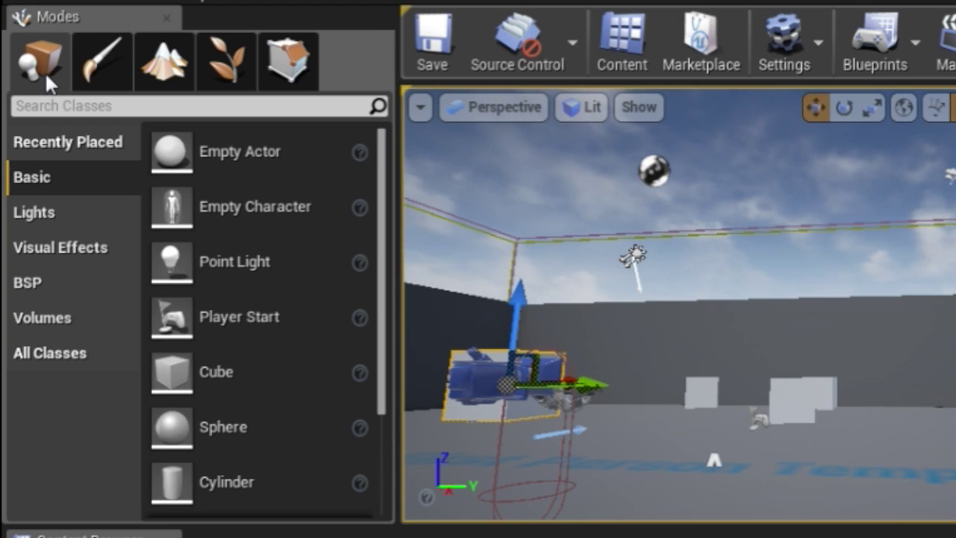
# Step: Drag a Cone from the Basic place list onto the room floor
pyautogui.scroll(-1, 382, 367)
pyautogui.moveTo(382, 367); pyautogui.dragTo(384, 452)
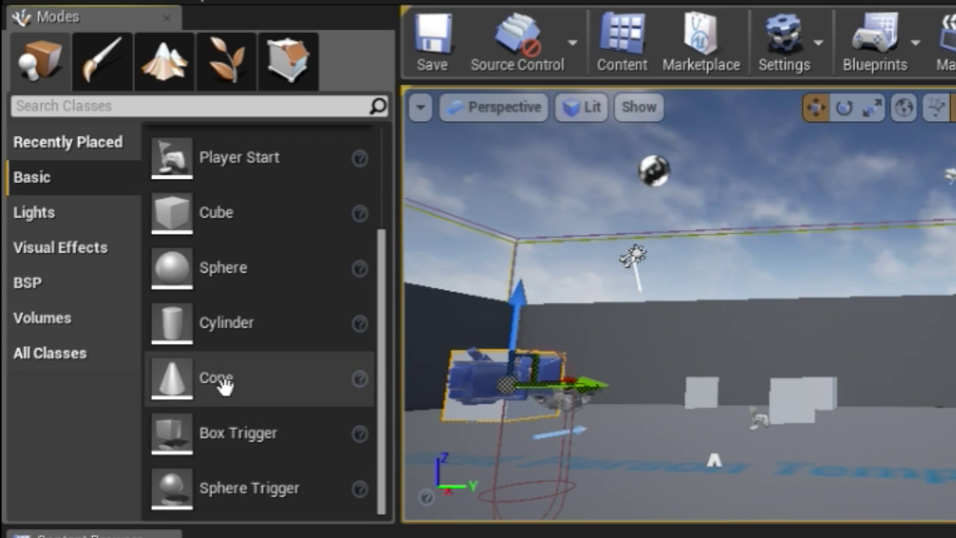
pyautogui.moveTo(223, 385); pyautogui.dragTo(652, 418)
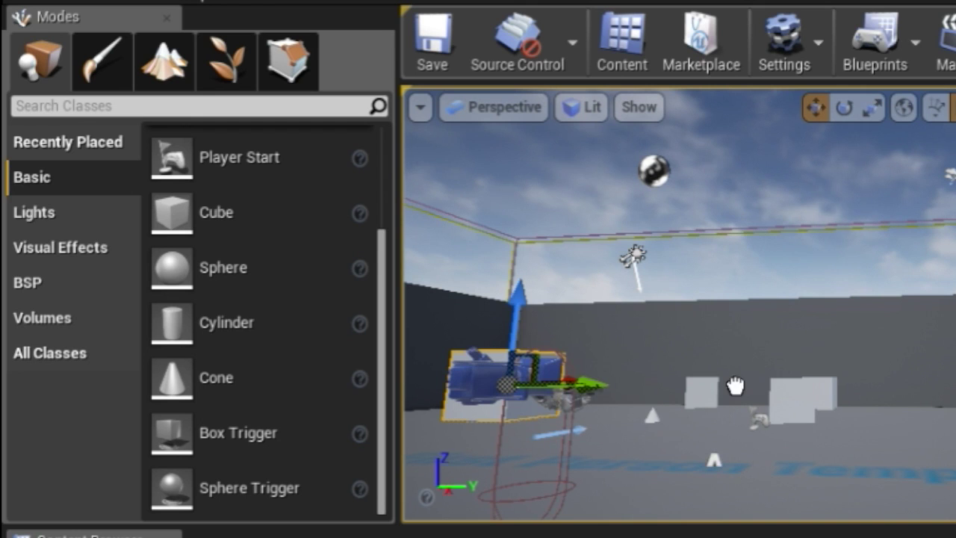
# Step: Cycle through Paint, Landscape and Foliage modes, ending in Geometry Editing mode
pyautogui.click(94, 61)
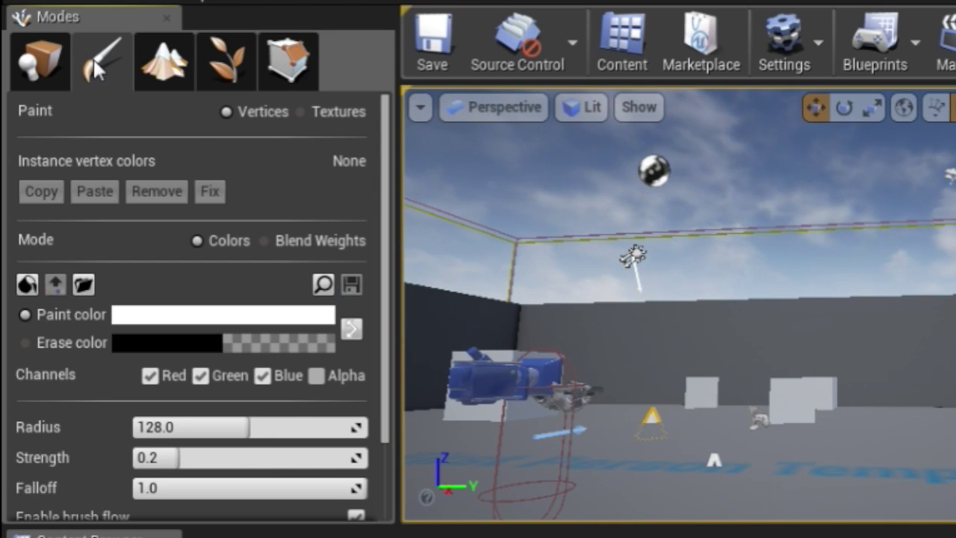
pyautogui.click(164, 62)
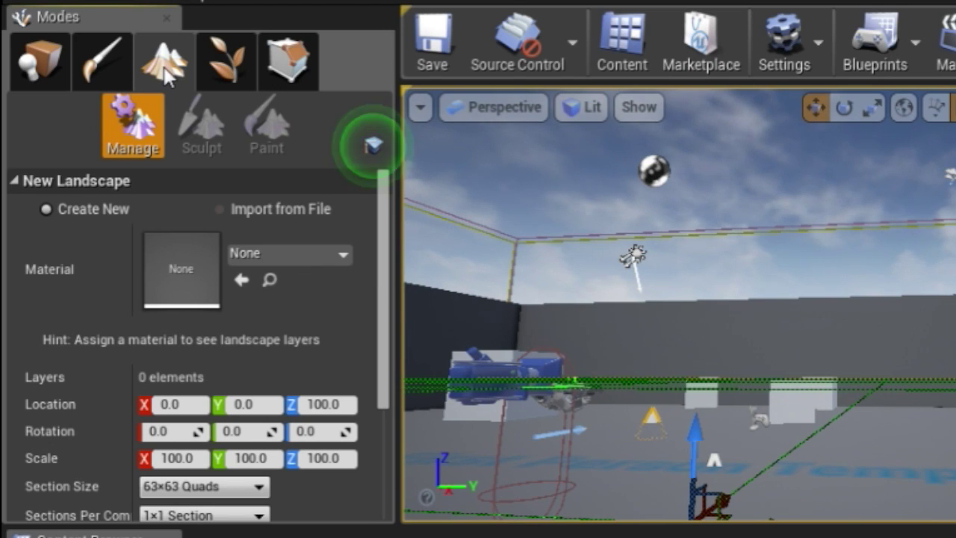
pyautogui.click(227, 65)
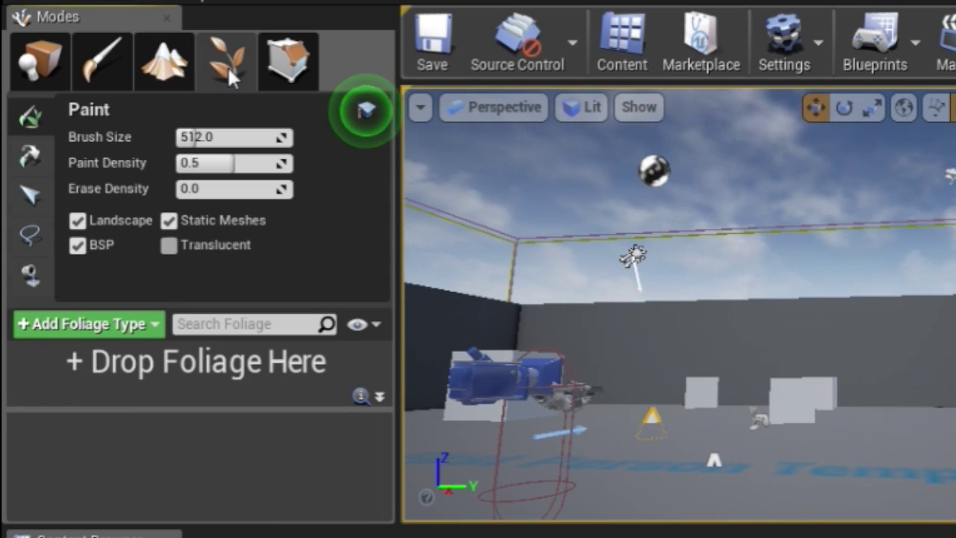
pyautogui.click(302, 62)
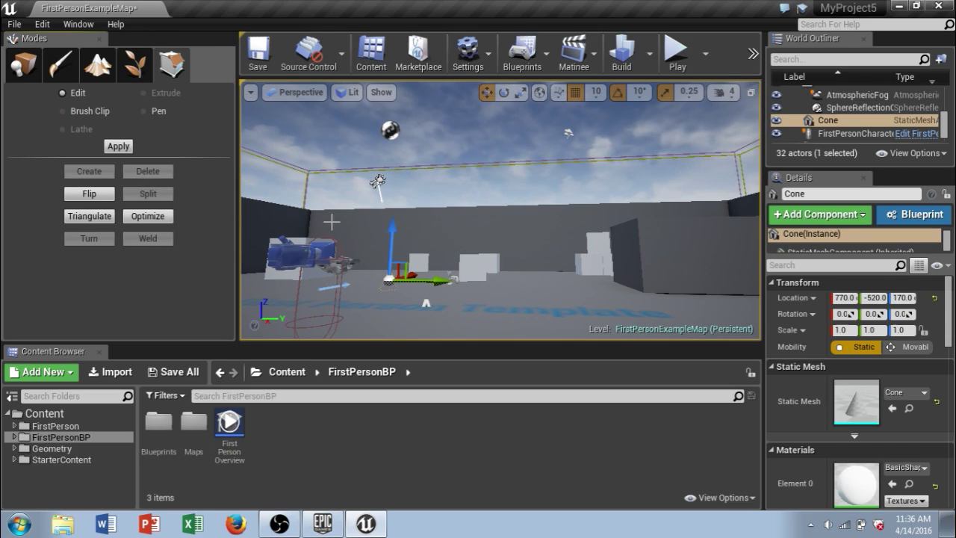
# Step: Orbit around the Cone and lift it along Z to a height of 220
pyautogui.keyDown('alt'); pyautogui.moveTo(401, 265); pyautogui.dragTo(235, 270); pyautogui.keyUp('alt')
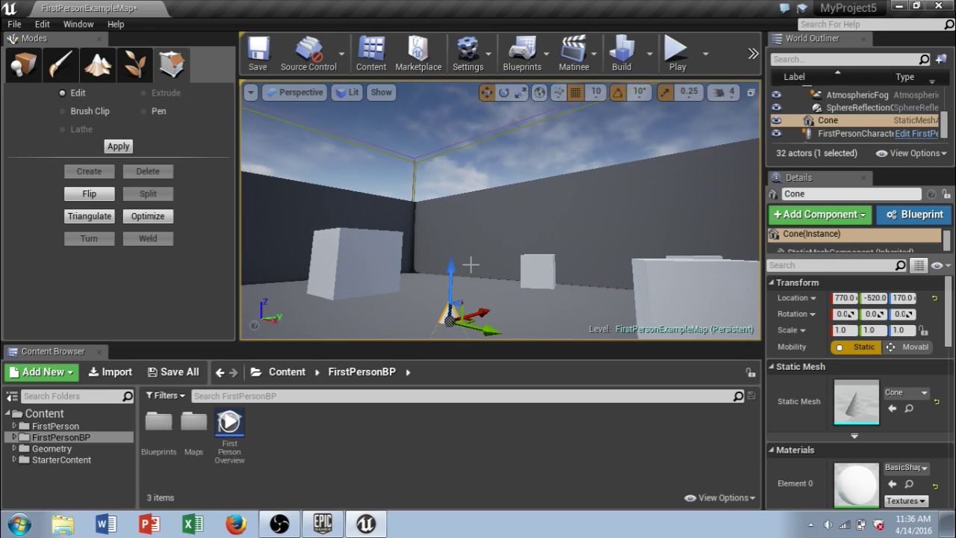
pyautogui.keyDown('alt'); pyautogui.moveTo(470, 264); pyautogui.dragTo(452, 239); pyautogui.keyUp('alt')
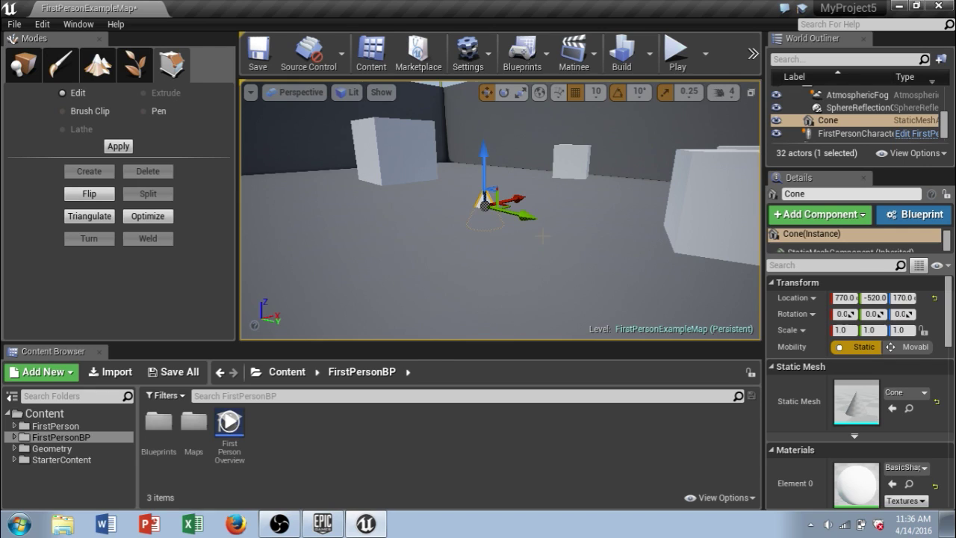
pyautogui.moveTo(480, 153); pyautogui.dragTo(476, 133)
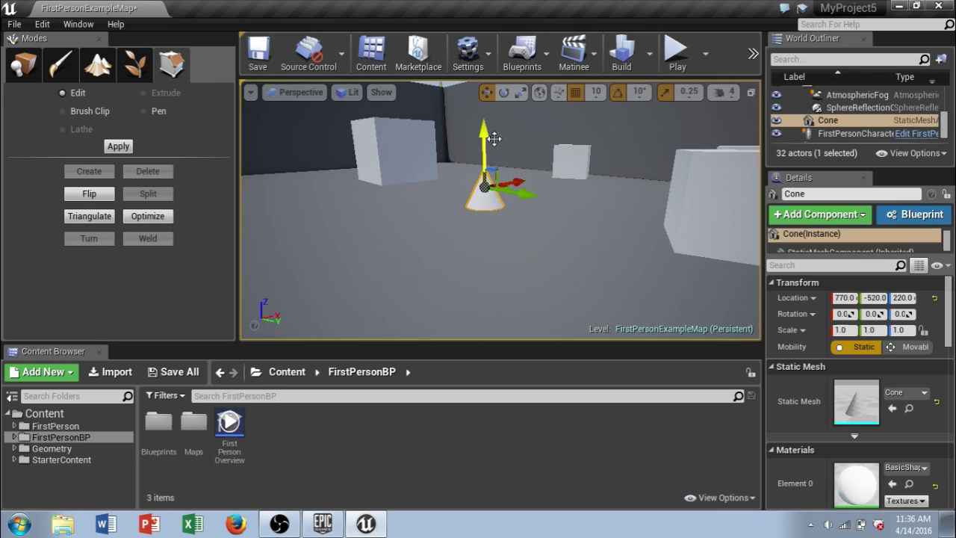
# Step: Try rotating the Cone, then squash it to a 1.0, 1.0, 0.75 scale
pyautogui.click(505, 94)
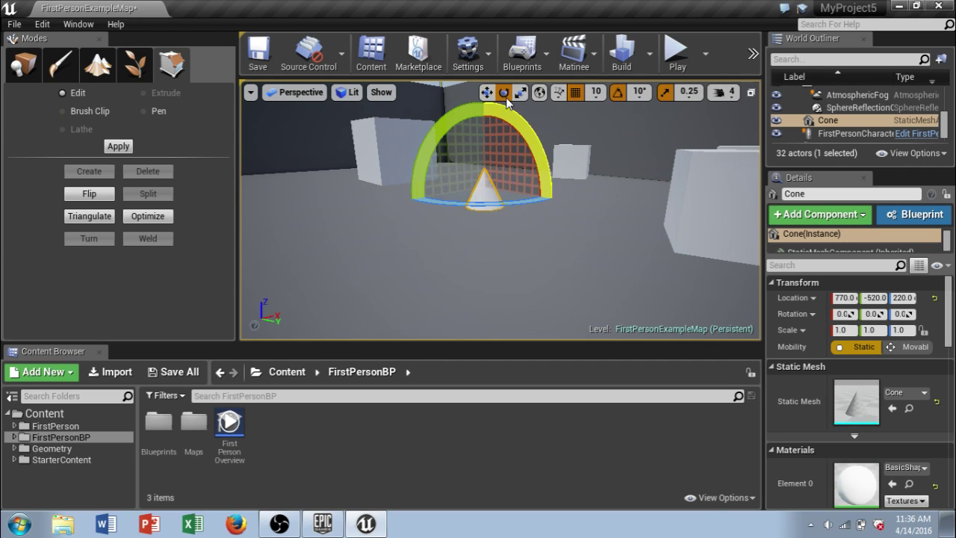
pyautogui.moveTo(522, 154); pyautogui.dragTo(523, 154)
pyautogui.moveTo(582, 208)
pyautogui.mouseDown()
pyautogui.moveTo(580, 232)
pyautogui.moveTo(570, 134)
pyautogui.moveTo(516, 234)
pyautogui.moveTo(559, 113)
pyautogui.moveTo(576, 289)
pyautogui.moveTo(582, 209)
pyautogui.mouseUp()
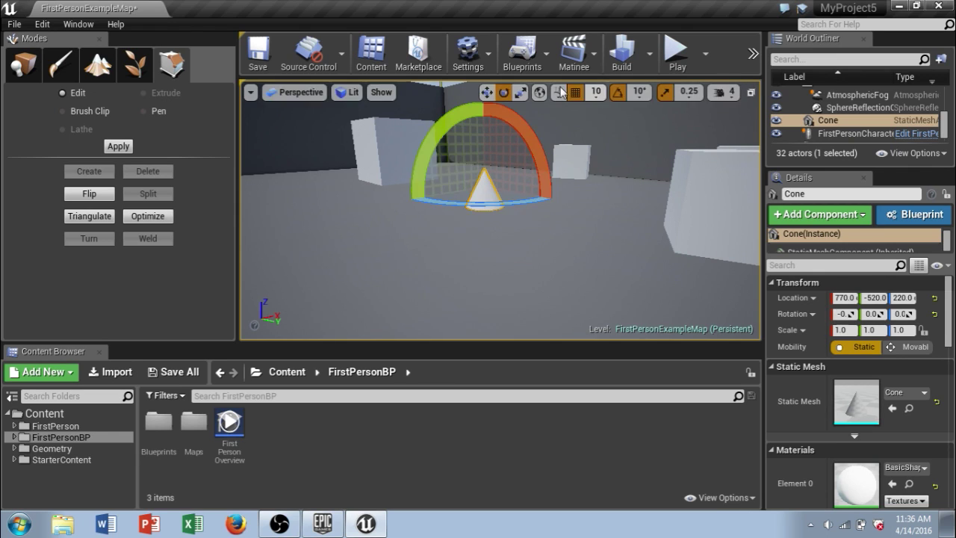
pyautogui.click(521, 93)
pyautogui.moveTo(474, 129)
pyautogui.mouseDown()
pyautogui.moveTo(474, 112)
pyautogui.moveTo(483, 142)
pyautogui.mouseUp()
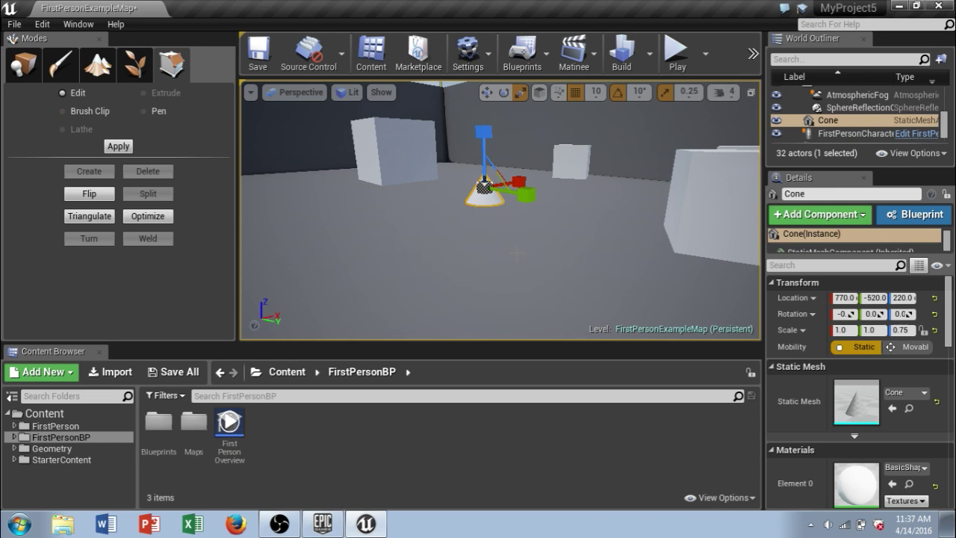
# Step: Orbit and dolly the viewport back until the whole walled level is visible from afar
pyautogui.scroll(-10, 520, 234)
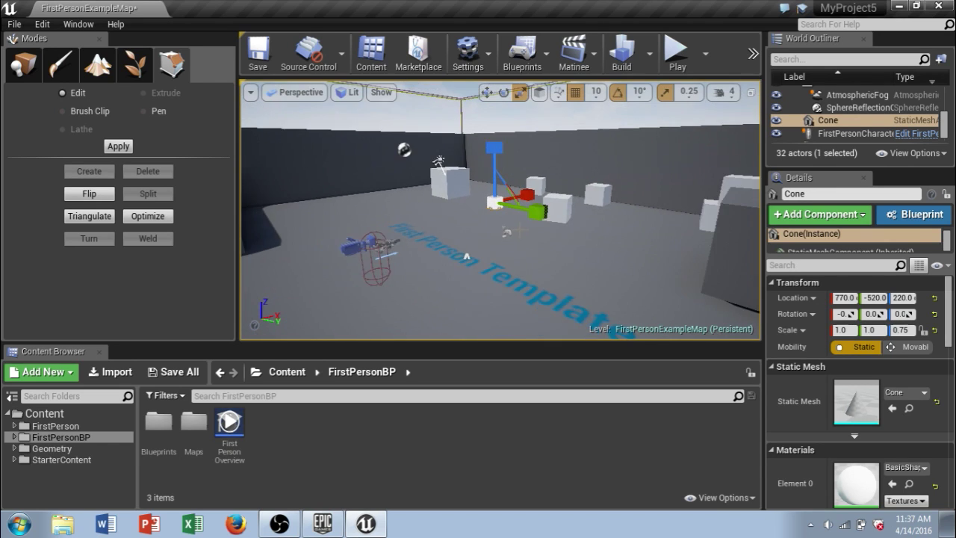
pyautogui.keyDown('alt'); pyautogui.moveTo(475, 245); pyautogui.dragTo(518, 245); pyautogui.keyUp('alt')
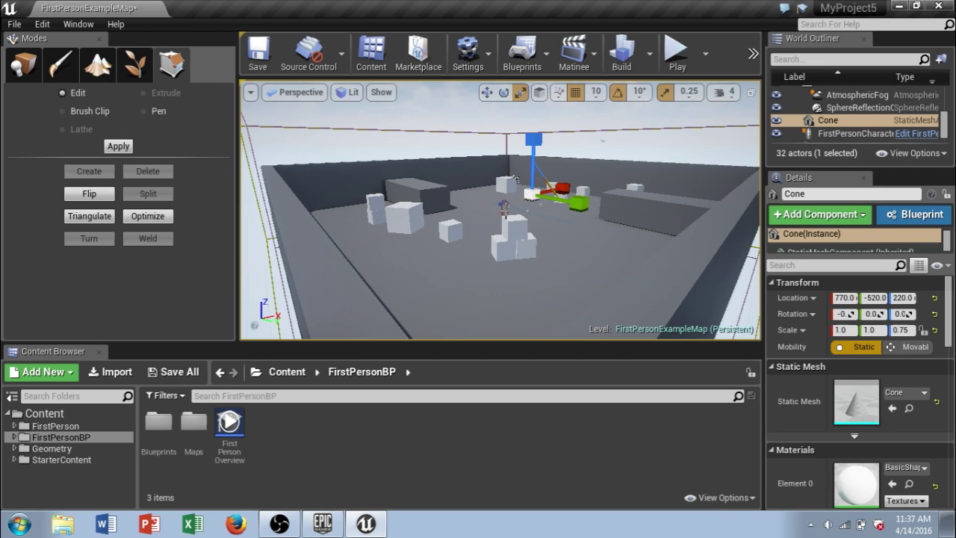
pyautogui.scroll(10, 500, 210)
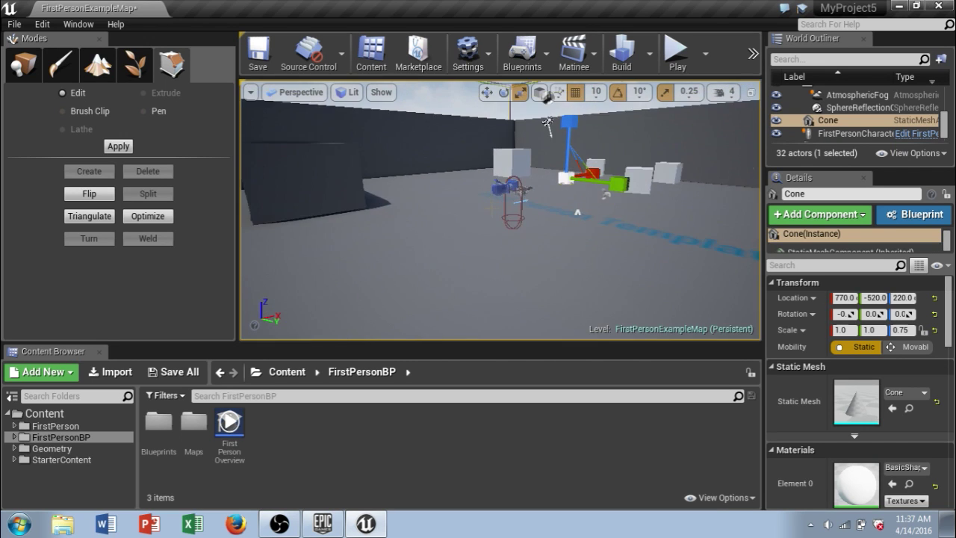
pyautogui.keyDown('alt'); pyautogui.moveTo(517, 245); pyautogui.dragTo(526, 245); pyautogui.keyUp('alt')
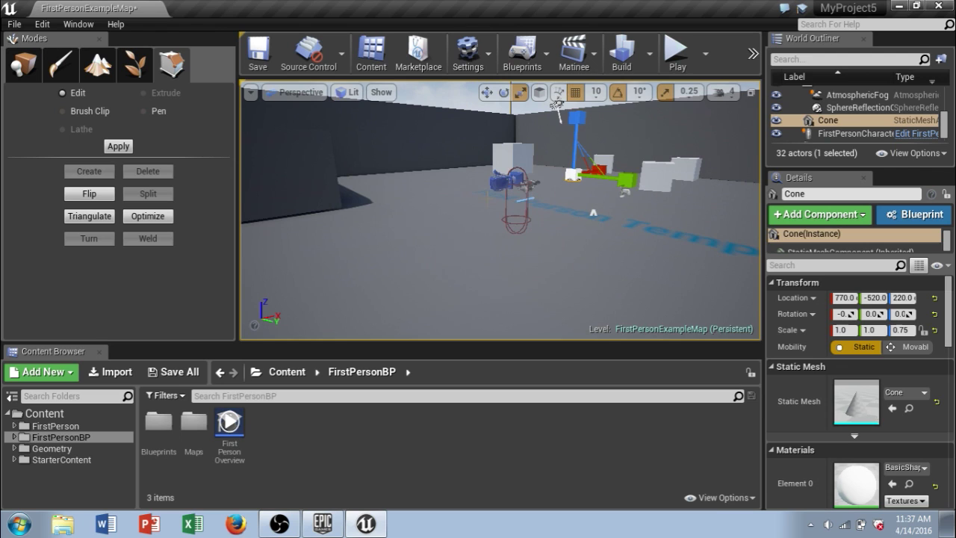
pyautogui.scroll(-10, 556, 105)
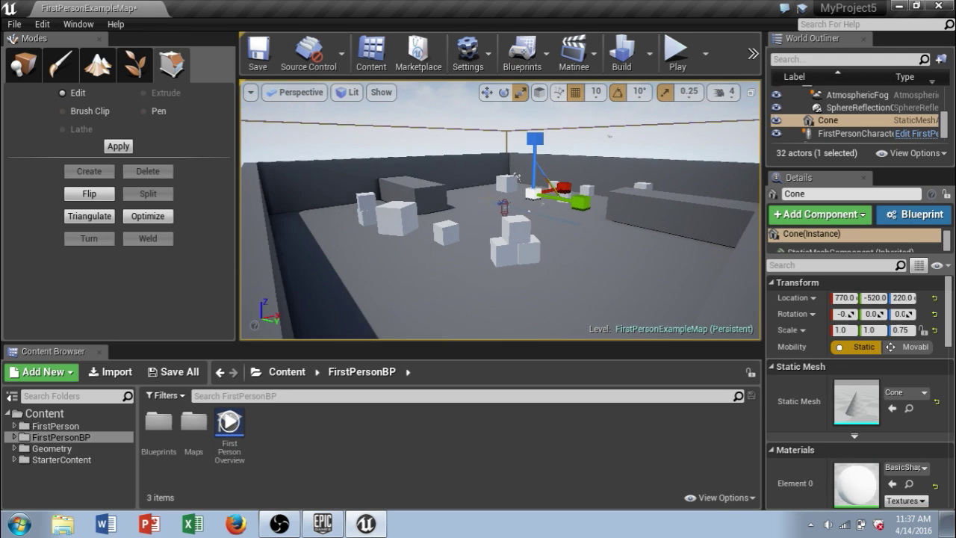
pyautogui.scroll(-10, 501, 210)
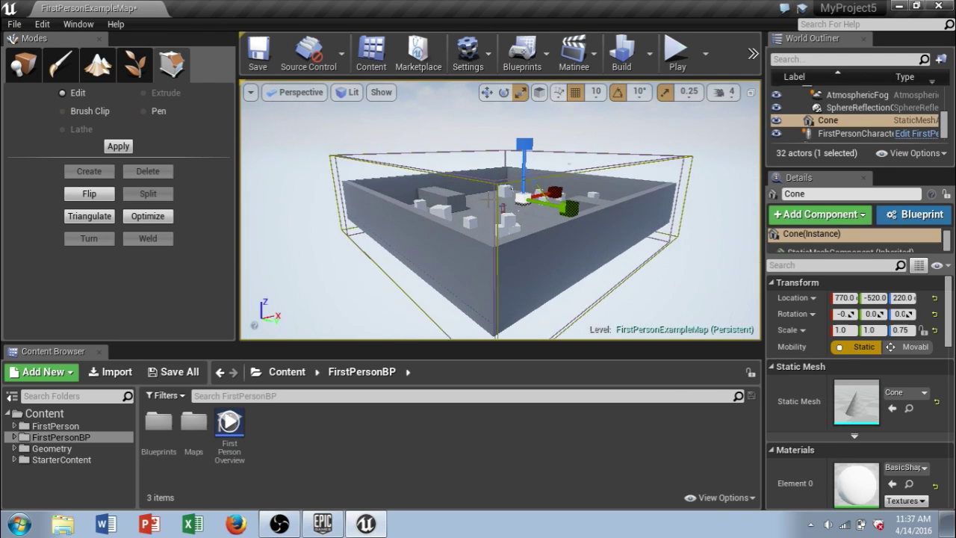
pyautogui.scroll(-10, 500, 210)
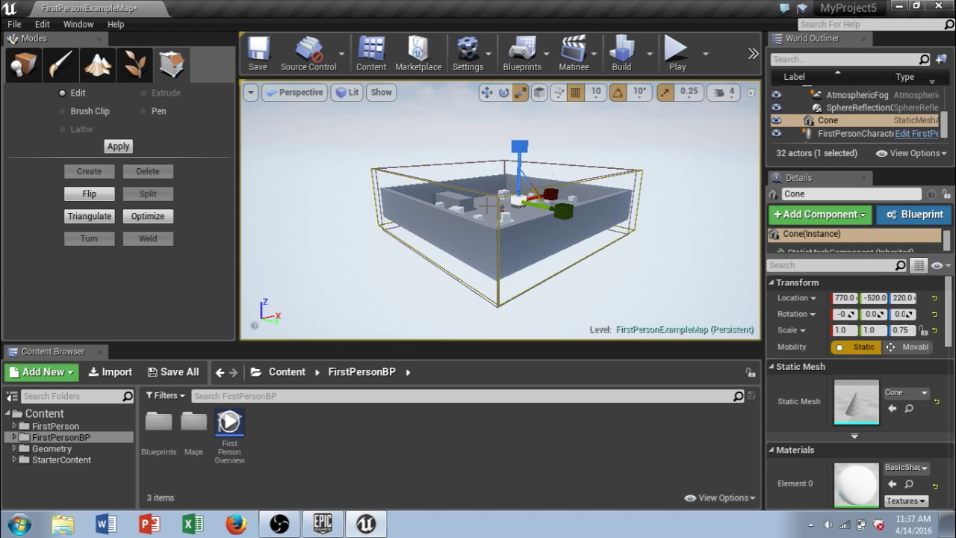
pyautogui.scroll(-5, 535, 209)
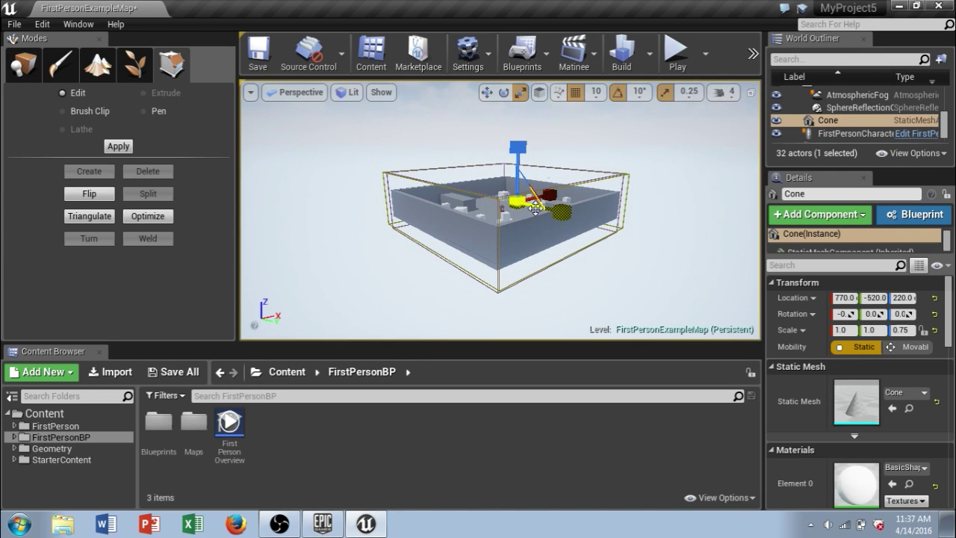
pyautogui.scroll(-1, 535, 210)
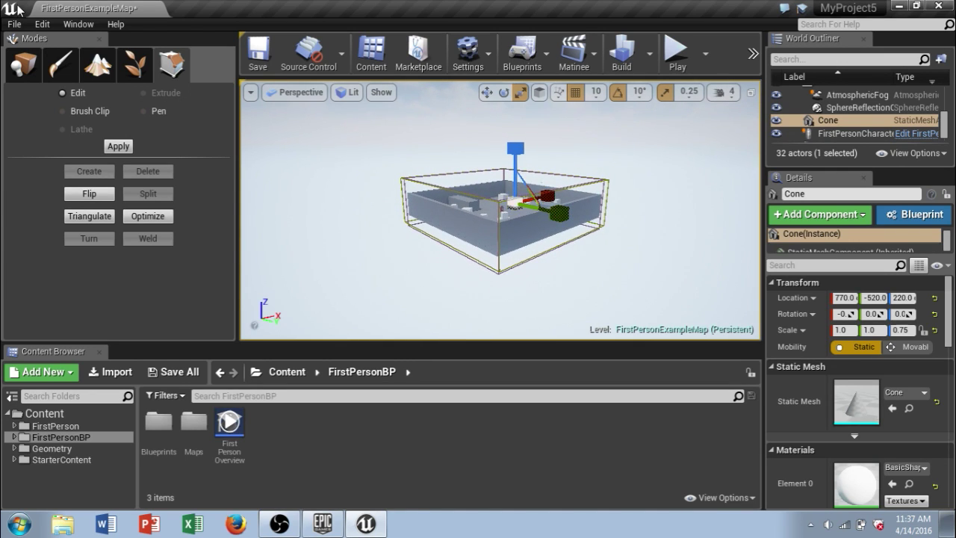
# Step: Create a 505 x 505 landscape with the default New Landscape settings
pyautogui.click(97, 67)
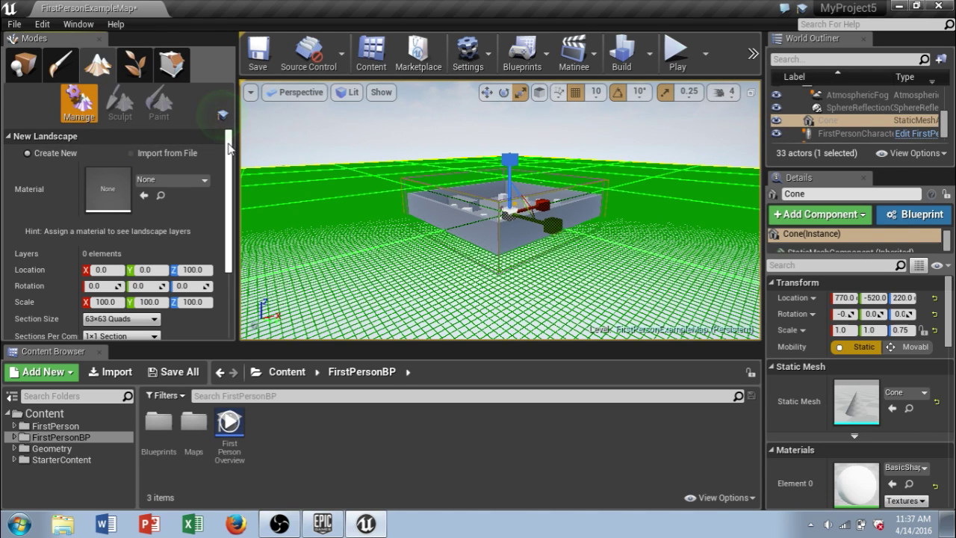
pyautogui.scroll(-3, 227, 172)
pyautogui.scroll(-2, 233, 178)
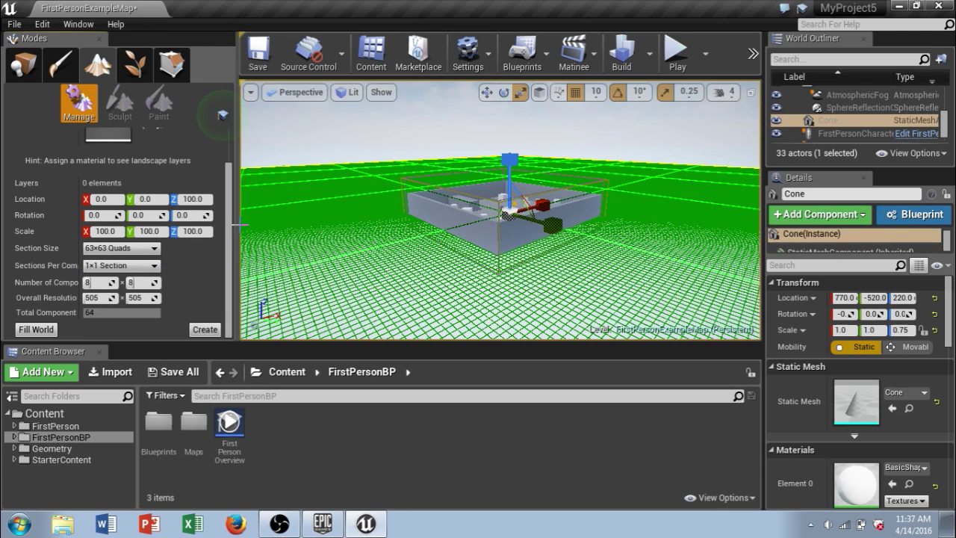
pyautogui.click(205, 329)
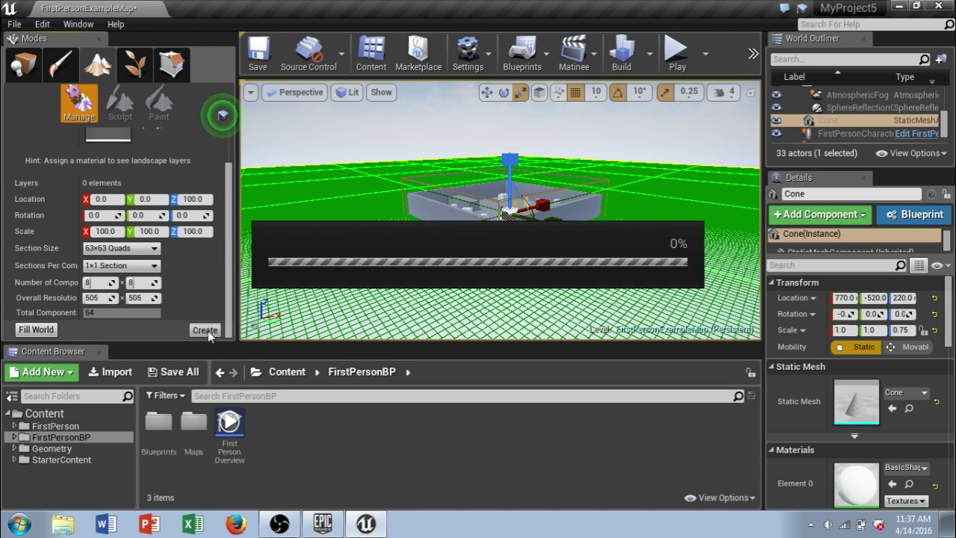
pyautogui.scroll(-1, 399, 253)
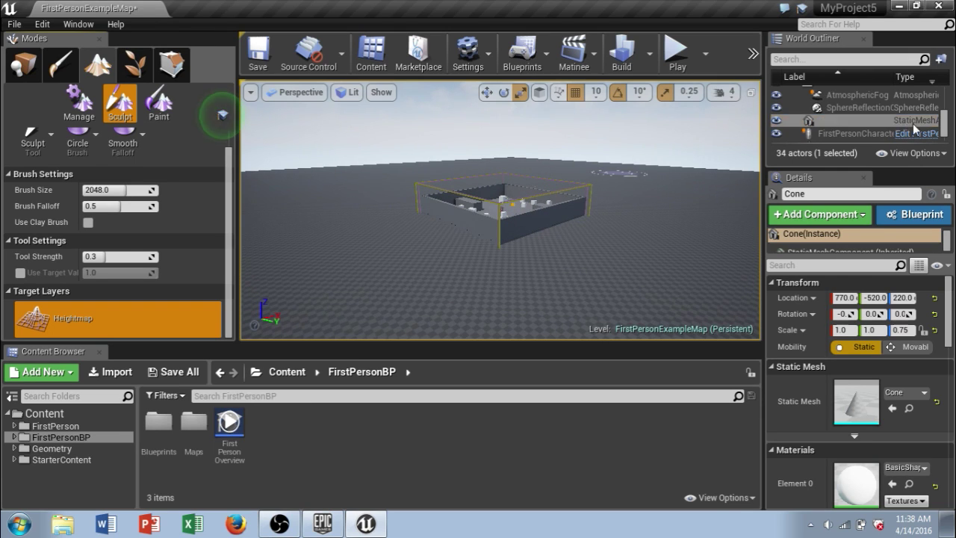
# Step: Leave landscape mode, select FirstPersonCharacter in the World Outliner and frame it with F
pyautogui.click(24, 72)
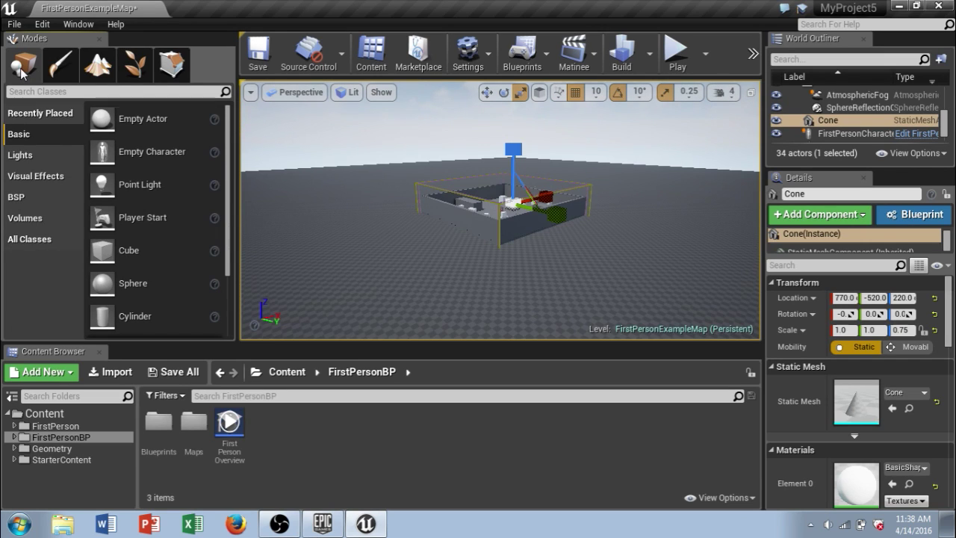
pyautogui.scroll(3, 944, 122)
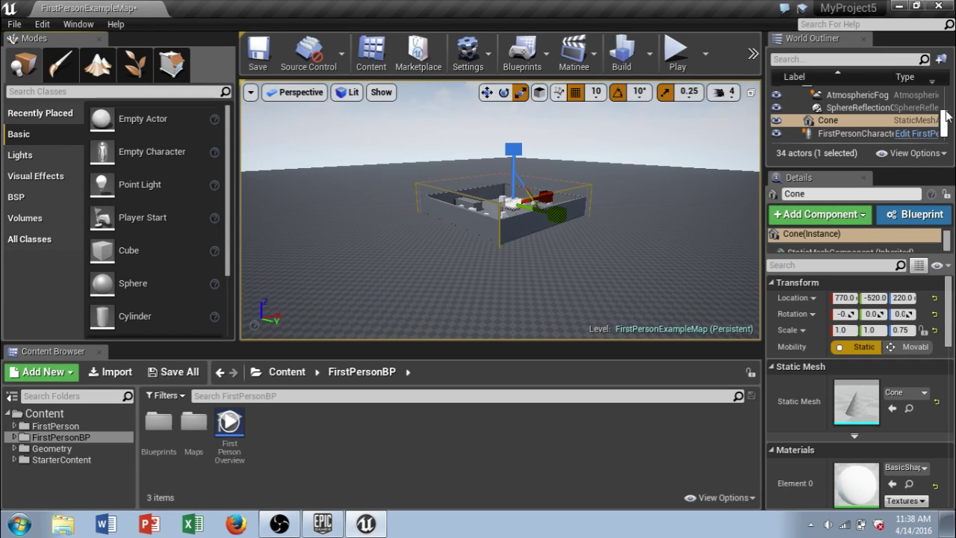
pyautogui.moveTo(947, 118); pyautogui.dragTo(947, 123)
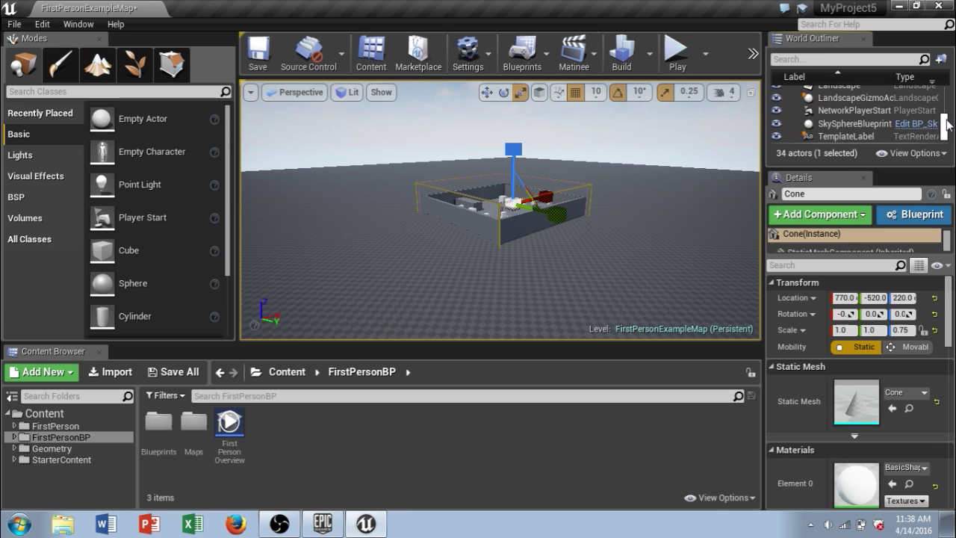
pyautogui.scroll(2, 908, 115)
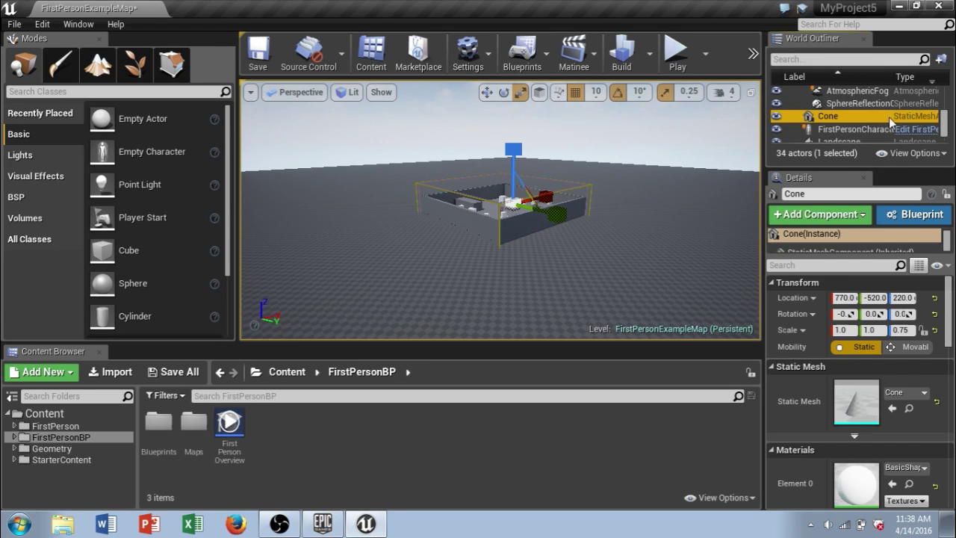
pyautogui.scroll(1, 889, 132)
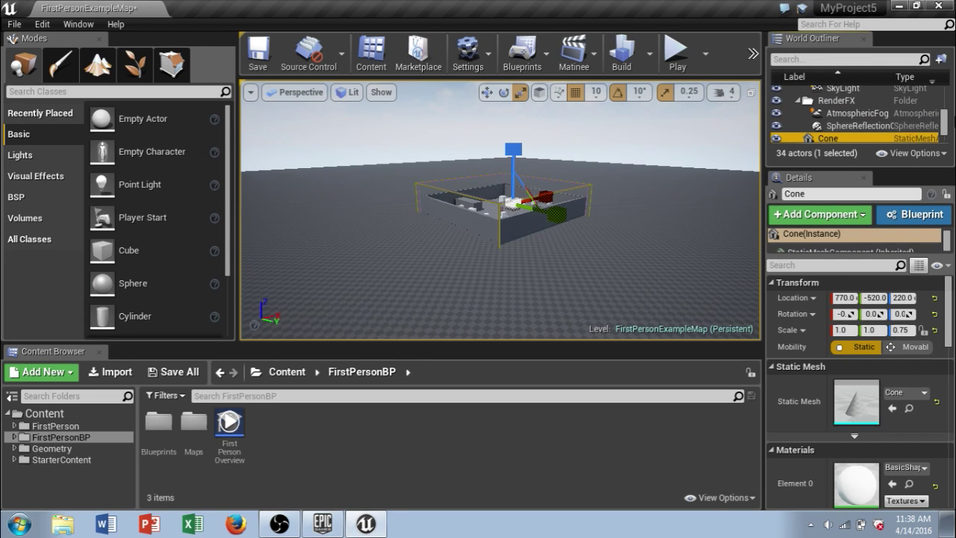
pyautogui.scroll(2, 947, 122)
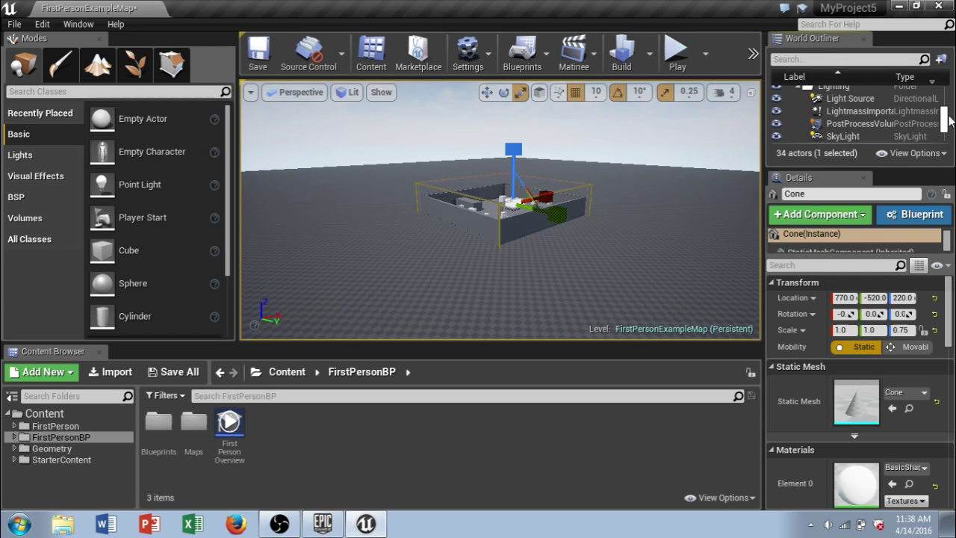
pyautogui.scroll(-2, 900, 118)
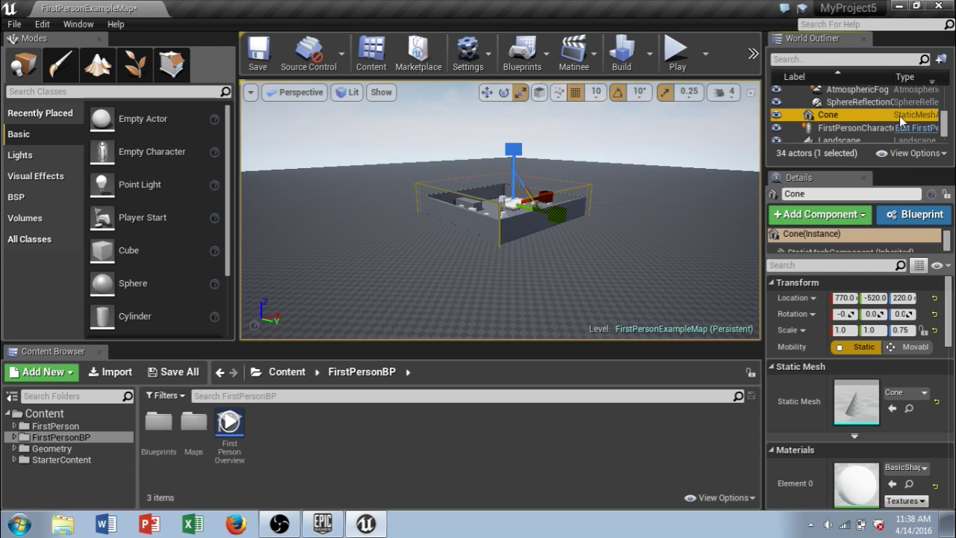
pyautogui.click(842, 127)
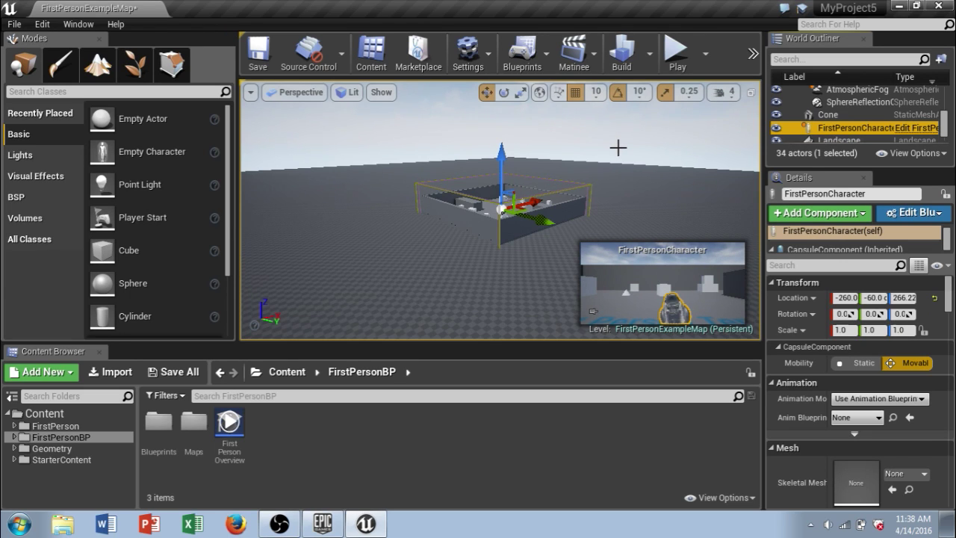
pyautogui.press('f')
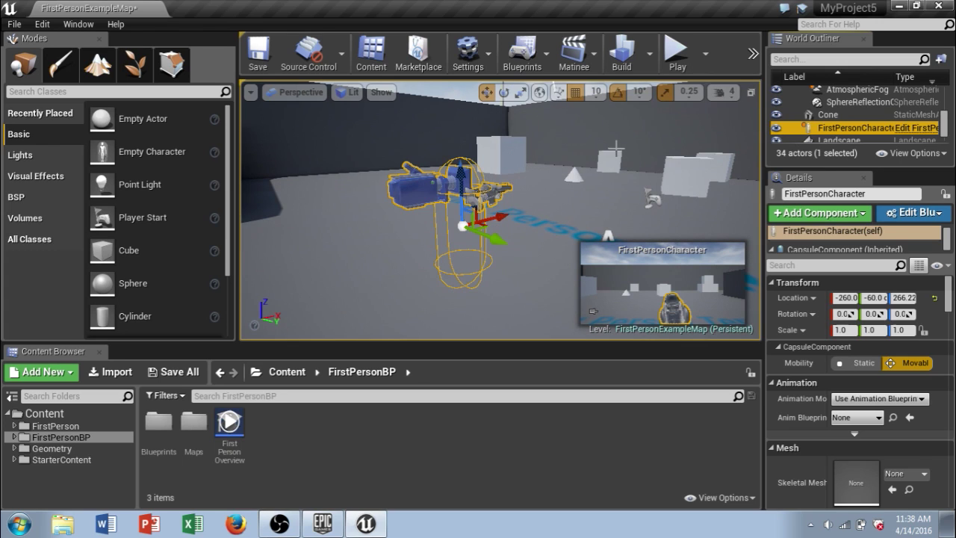
pyautogui.scroll(-10, 499, 187)
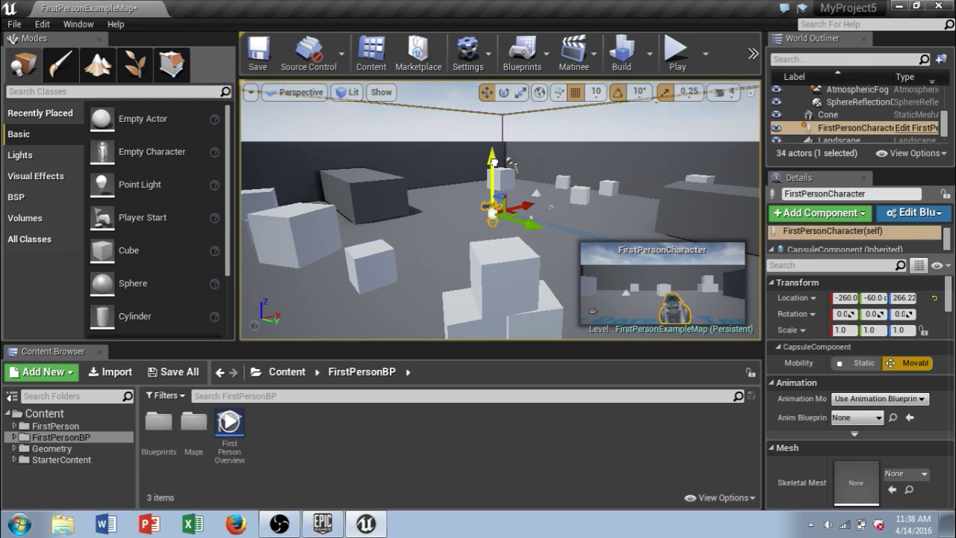
# Step: Lift the character over the wall, move it out to X 5429.9 and lower it to the ground
pyautogui.moveTo(494, 161); pyautogui.dragTo(494, 93)
pyautogui.scroll(-8, 511, 163)
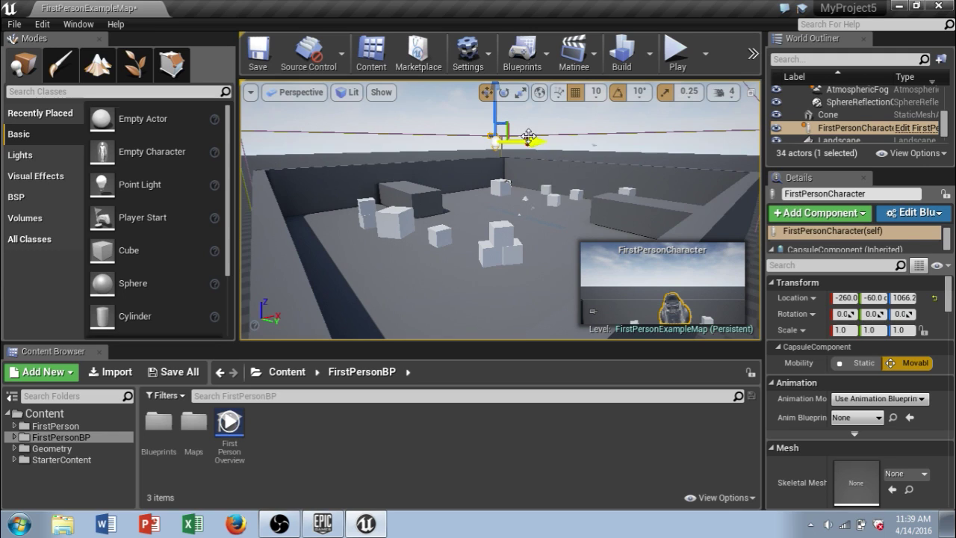
pyautogui.moveTo(528, 137); pyautogui.dragTo(566, 148, button='middle')
pyautogui.moveTo(527, 194); pyautogui.dragTo(665, 176)
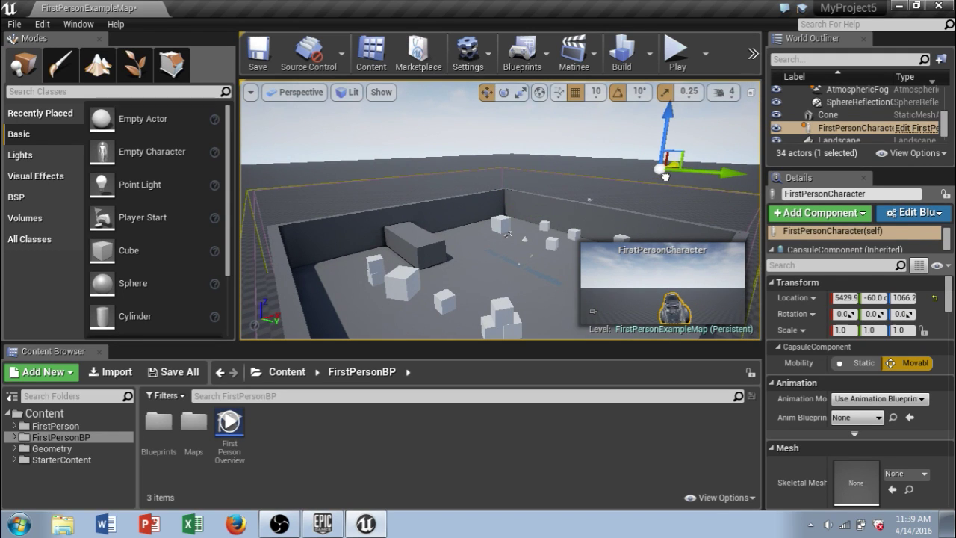
pyautogui.moveTo(668, 113); pyautogui.dragTo(665, 140)
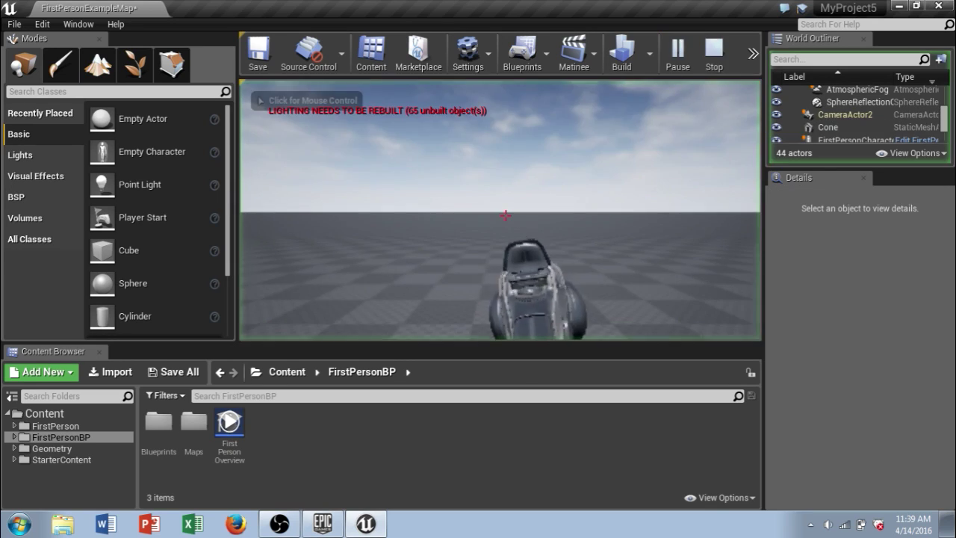
# Step: Take control of the player, walk toward the wall and fire two projectiles at it
pyautogui.click(501, 217)
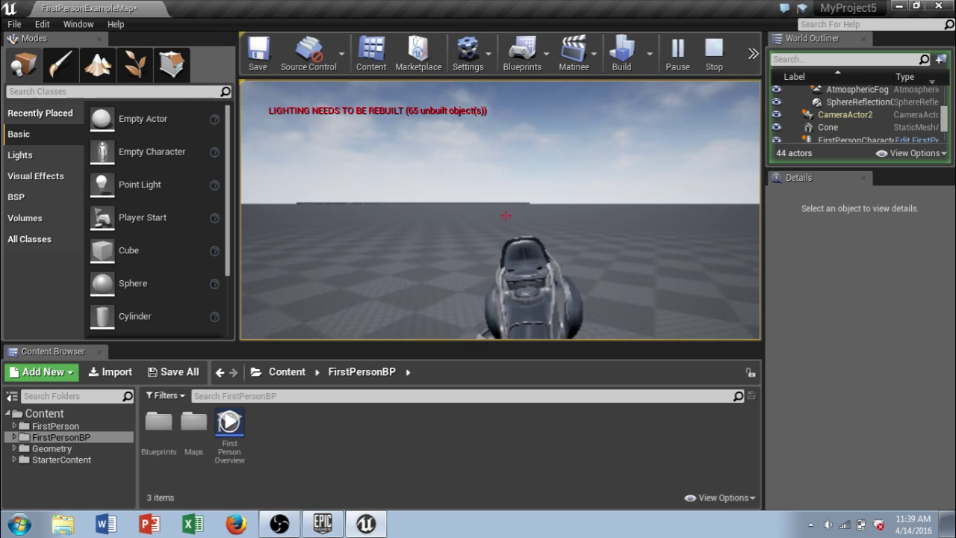
pyautogui.press('w')
pyautogui.click(505, 216)
pyautogui.click(505, 216)
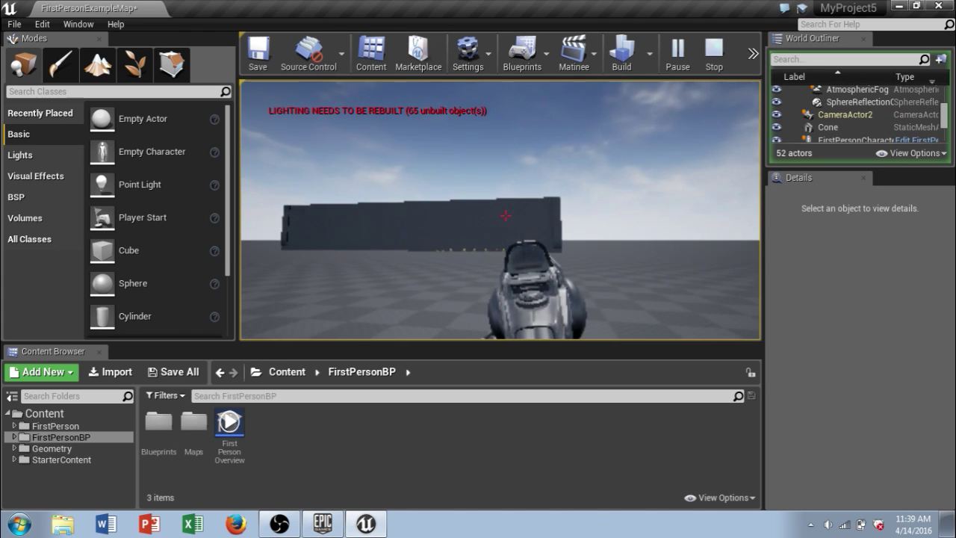
pyautogui.click(506, 216)
pyautogui.click(505, 216)
pyautogui.click(506, 216)
# Step: End the play session, frame the player character and switch to Landscape sculpting mode
pyautogui.press('Escape')
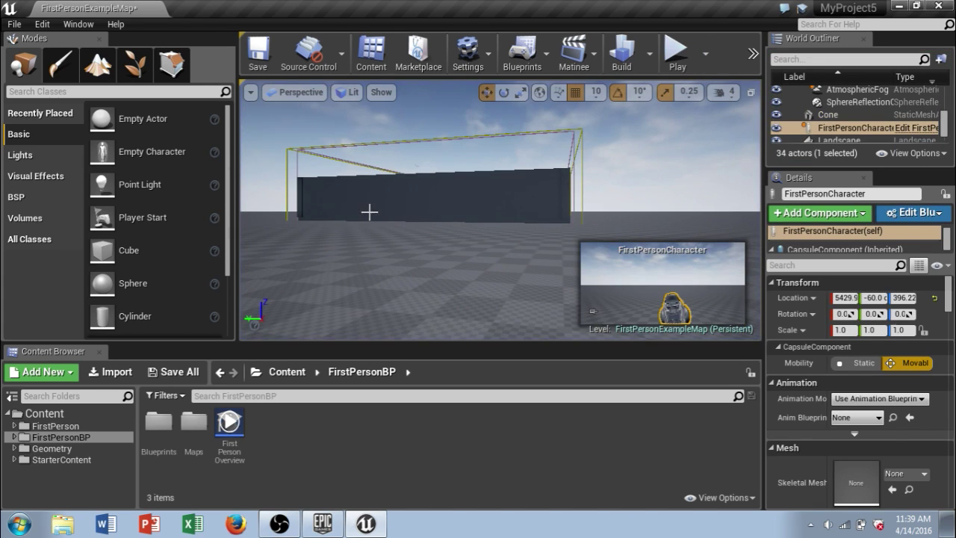
pyautogui.scroll(-3, 446, 247)
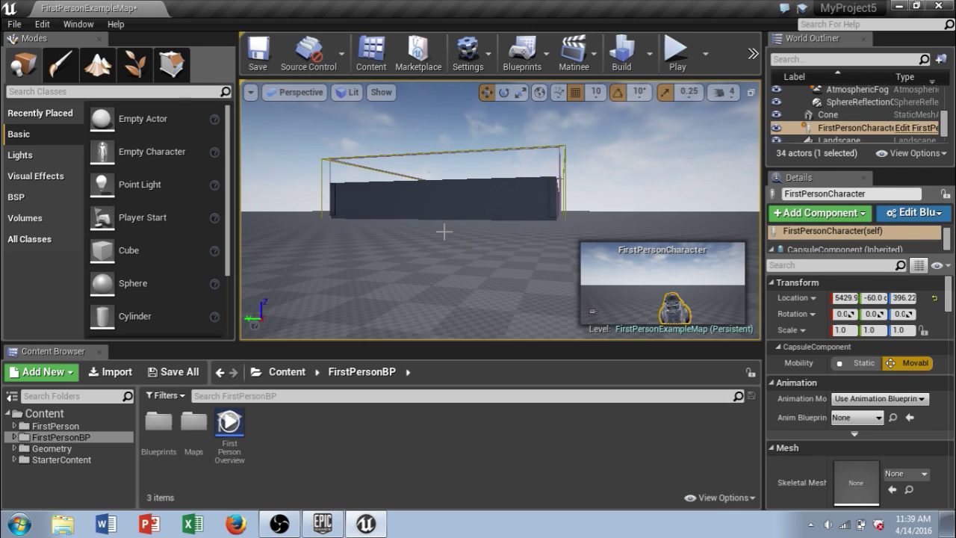
pyautogui.press('f')
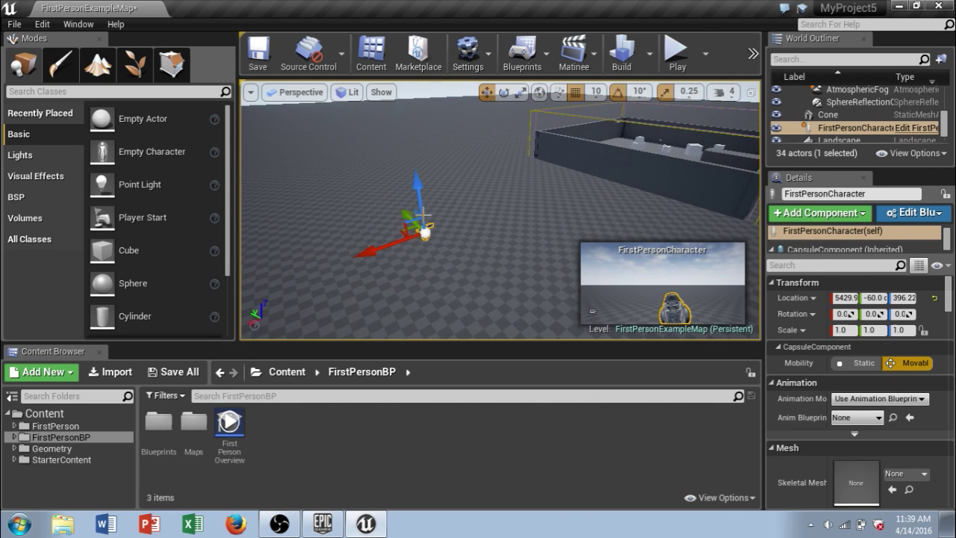
pyautogui.click(97, 66)
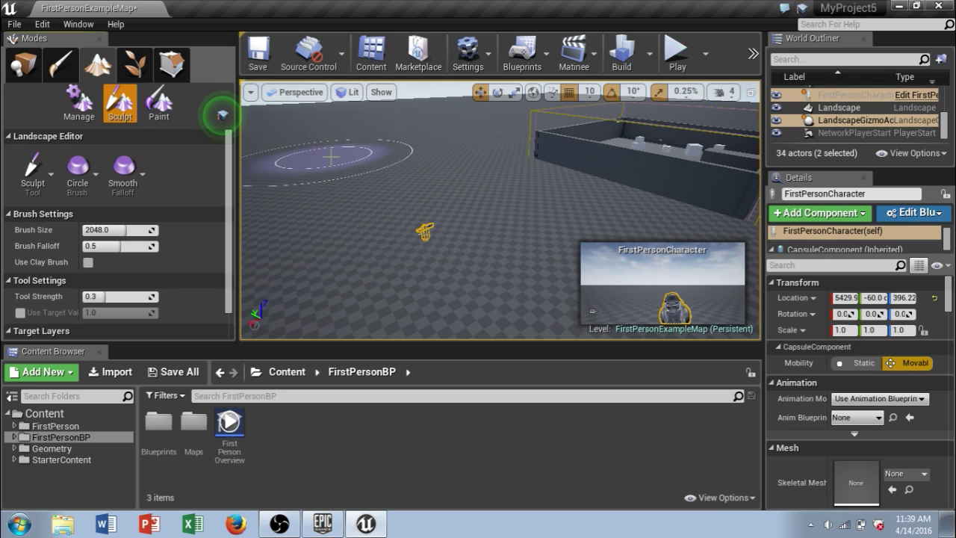
# Step: Sculpt a test hill beside the character, deselect it, then undo the hill
pyautogui.moveTo(359, 158)
pyautogui.mouseDown()
pyautogui.moveTo(354, 147)
pyautogui.moveTo(373, 166)
pyautogui.moveTo(316, 162)
pyautogui.moveTo(376, 145)
pyautogui.moveTo(366, 137)
pyautogui.mouseUp()
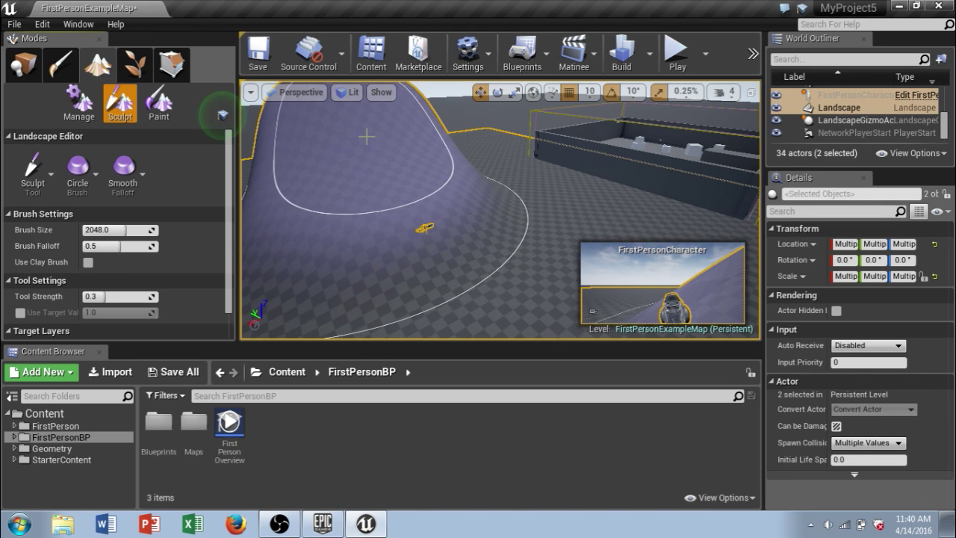
pyautogui.click(223, 115)
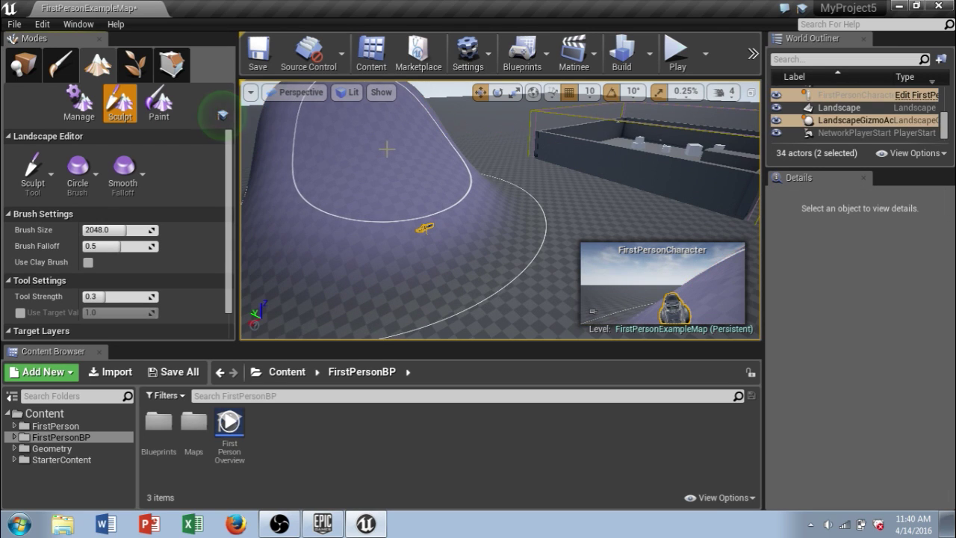
pyautogui.hotkey('ctrl', 'z')
pyautogui.hotkey('ctrl', 'z')
pyautogui.hotkey('ctrl', 'z')
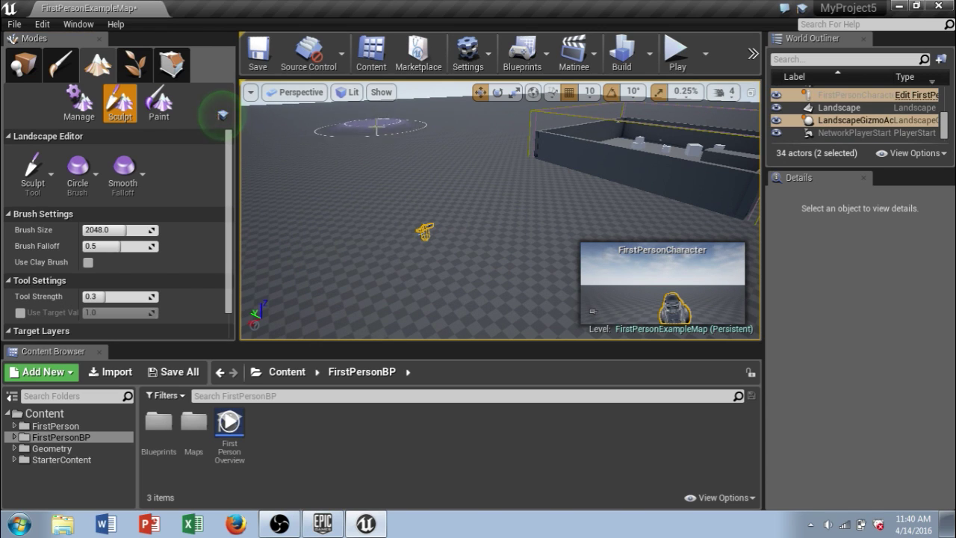
# Step: Raise a large hill beside the room and shrink the sculpting brush to about 536
pyautogui.moveTo(376, 128)
pyautogui.mouseDown()
pyautogui.moveTo(339, 127)
pyautogui.moveTo(346, 187)
pyautogui.mouseUp()
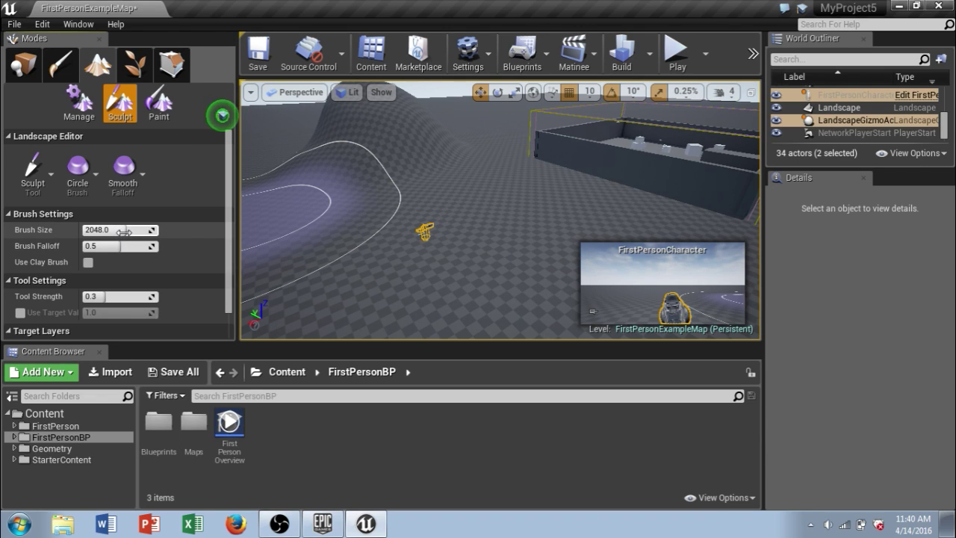
pyautogui.moveTo(123, 232); pyautogui.dragTo(103, 233)
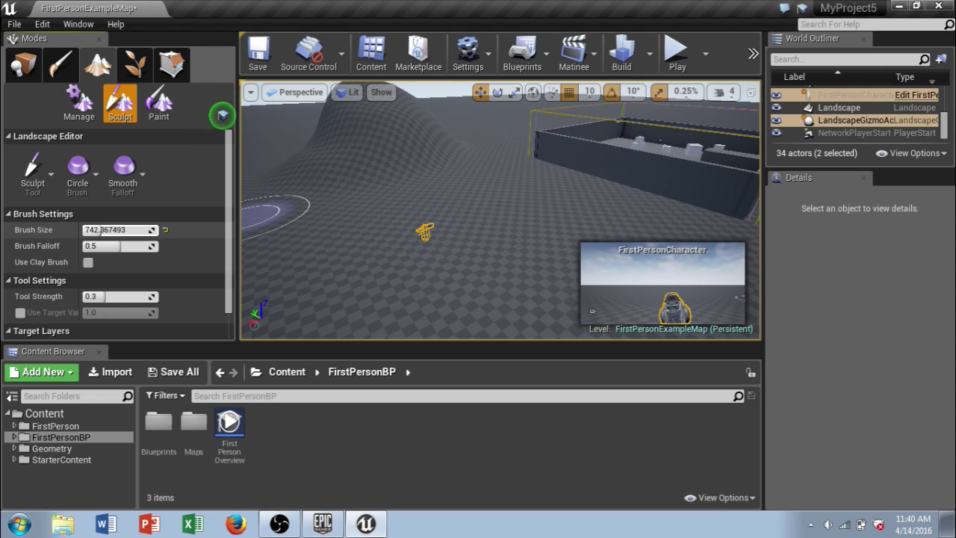
pyautogui.moveTo(234, 243)
pyautogui.mouseDown(button='right')
pyautogui.moveTo(291, 224)
pyautogui.moveTo(348, 254)
pyautogui.mouseUp(button='right')
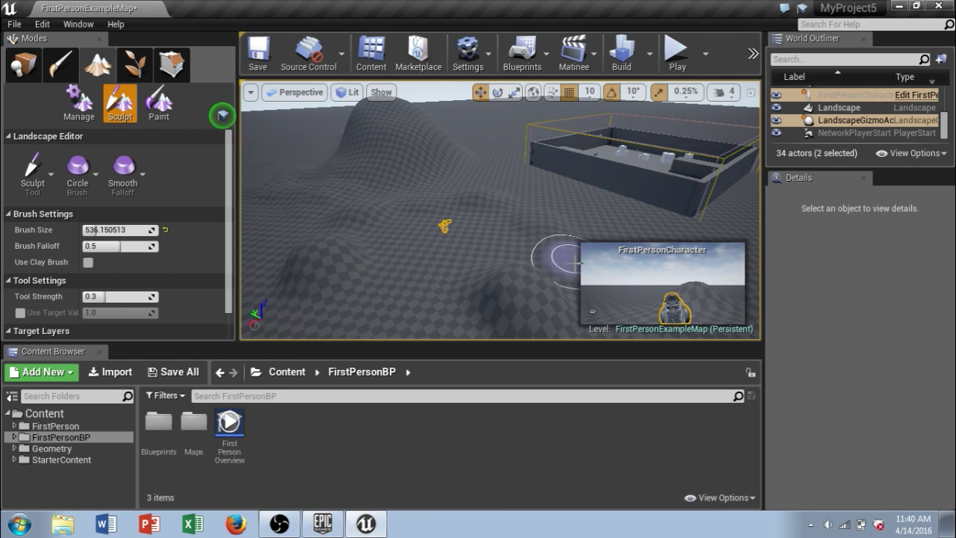
pyautogui.scroll(-4, 512, 226)
pyautogui.scroll(-5, 484, 238)
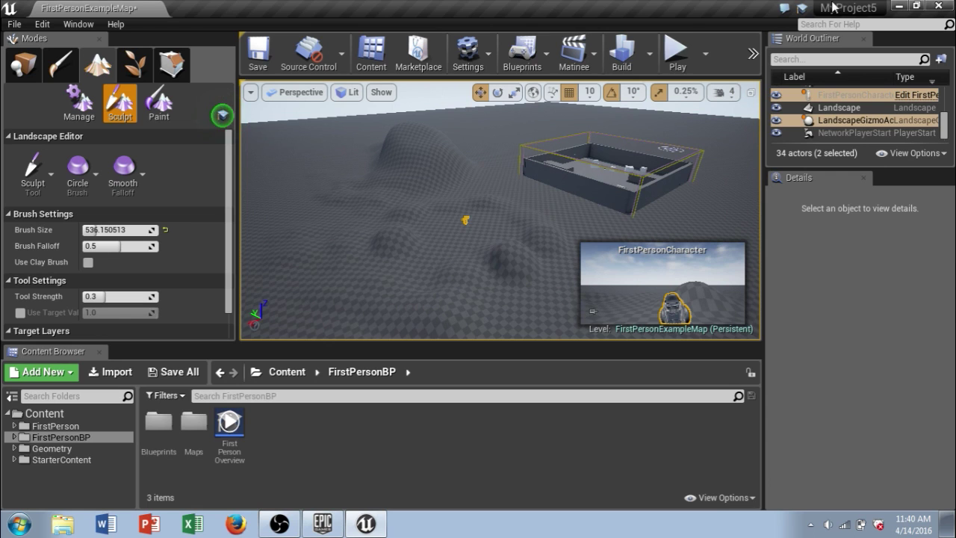
pyautogui.click(677, 57)
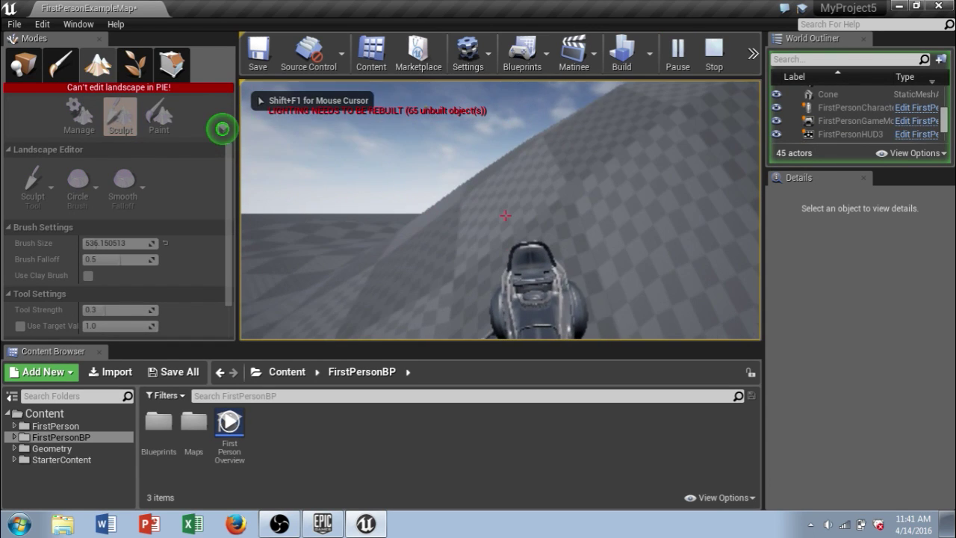
pyautogui.press('w')
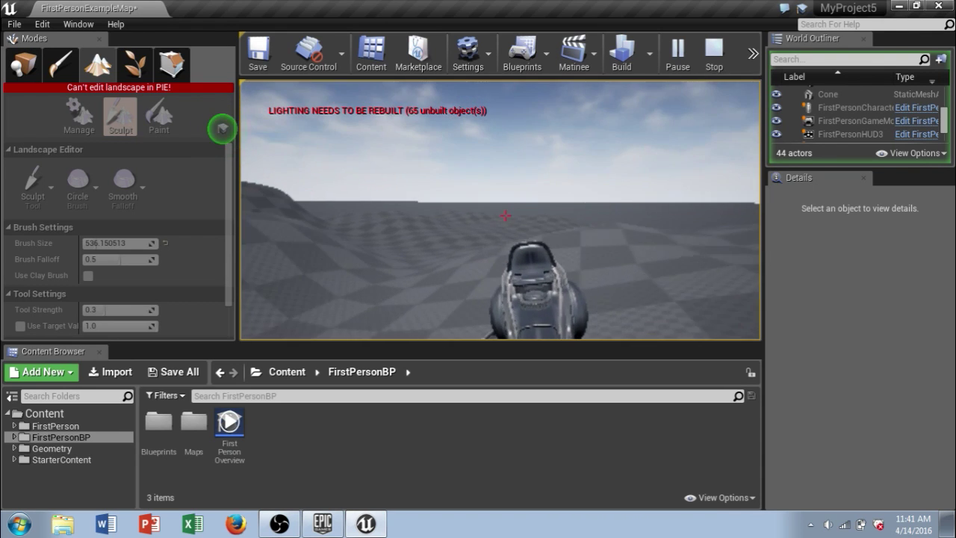
# Step: Stop playing and run Build Lighting Only from the Build dropdown
pyautogui.press('Escape')
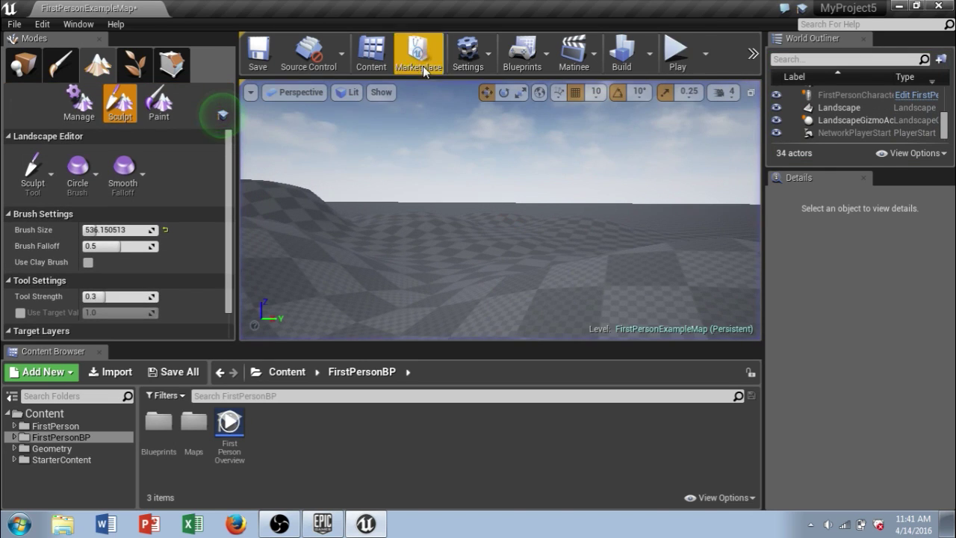
pyautogui.click(650, 63)
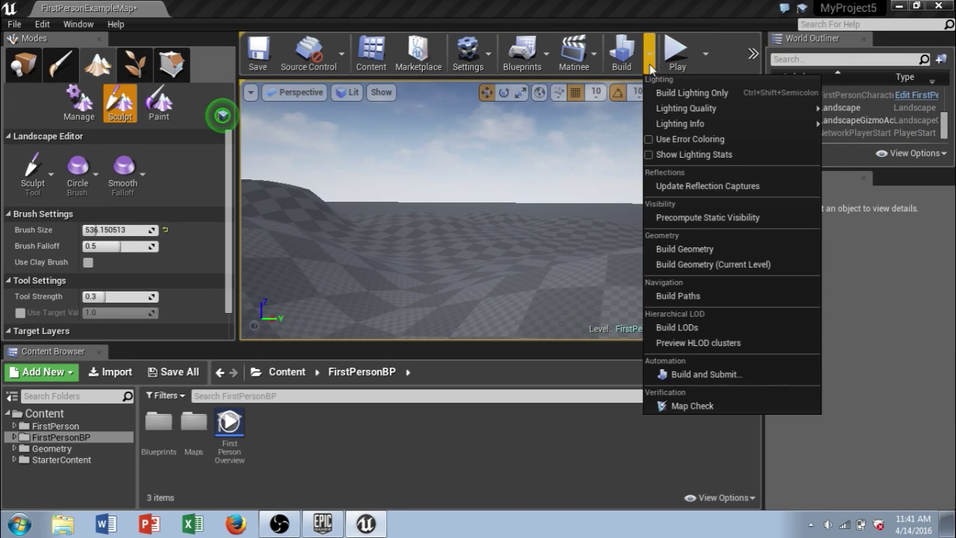
pyautogui.moveTo(746, 126)
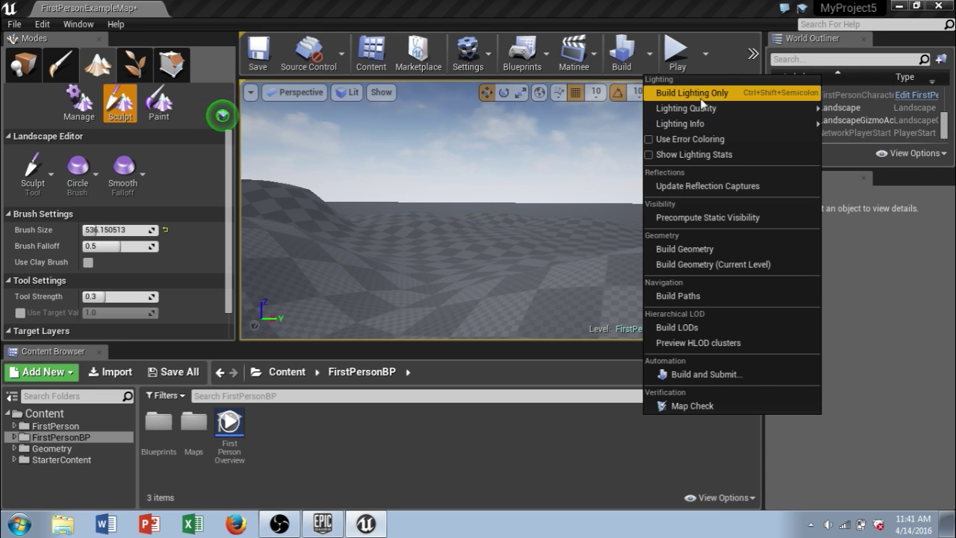
pyautogui.click(625, 9)
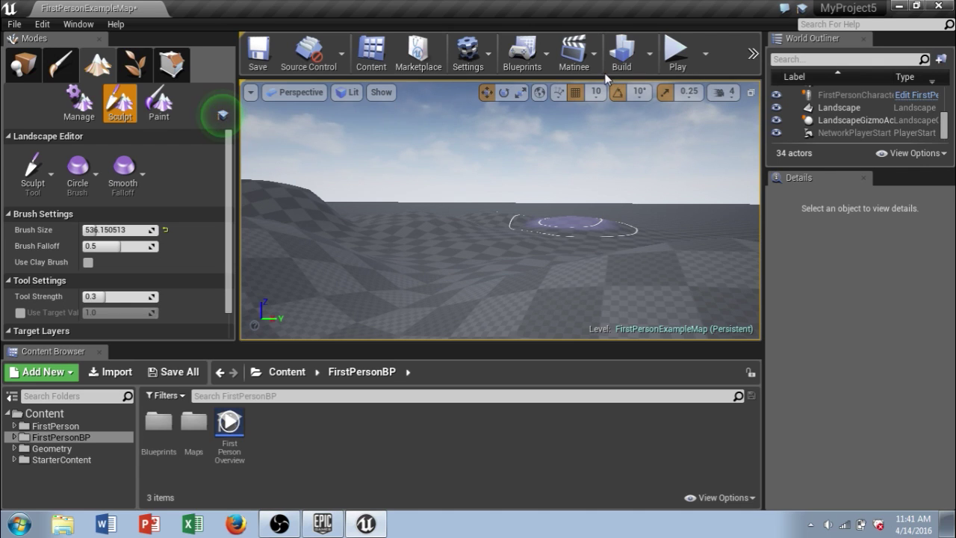
pyautogui.moveTo(566, 190)
pyautogui.mouseDown(button='right')
pyautogui.moveTo(543, 212)
pyautogui.moveTo(548, 222)
pyautogui.moveTo(523, 224)
pyautogui.mouseUp(button='right')
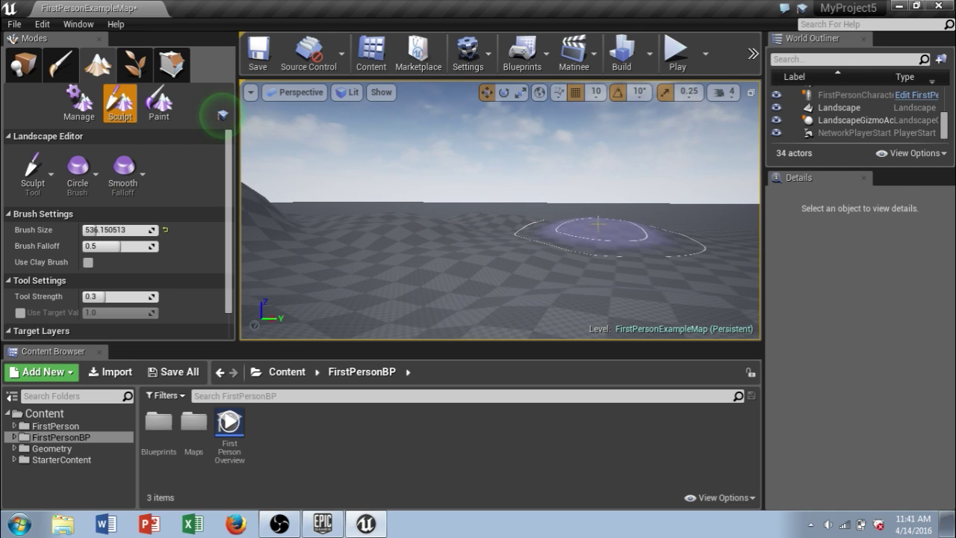
pyautogui.moveTo(601, 191); pyautogui.dragTo(583, 193, button='right')
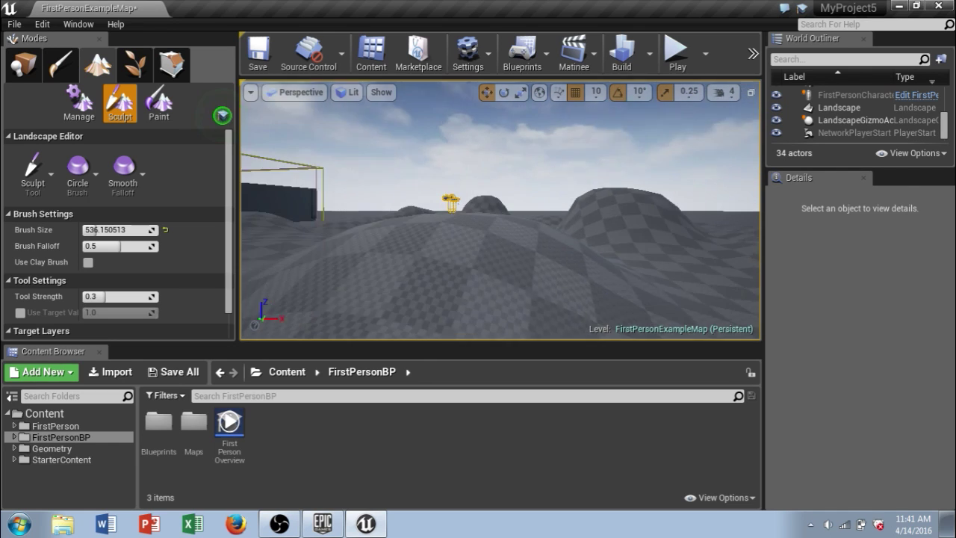